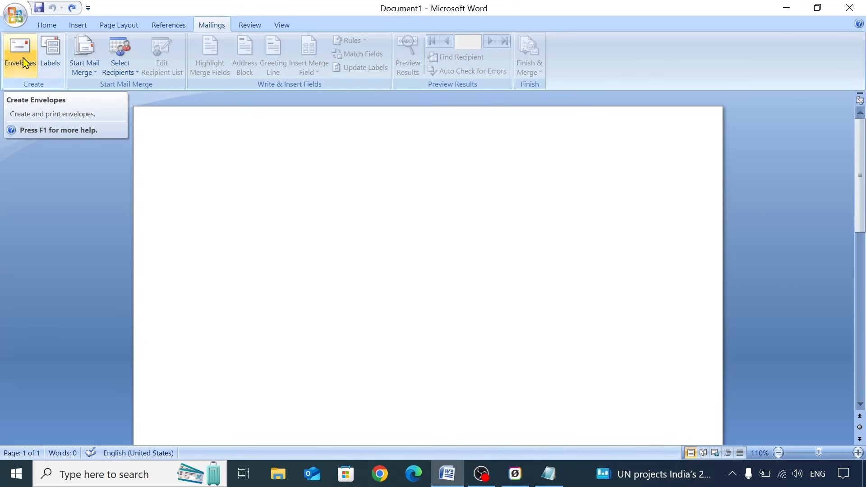
# - Start creating an envelope and copy the recipient's full delivery address from the open Notepad notes
pyautogui.click(22, 58)
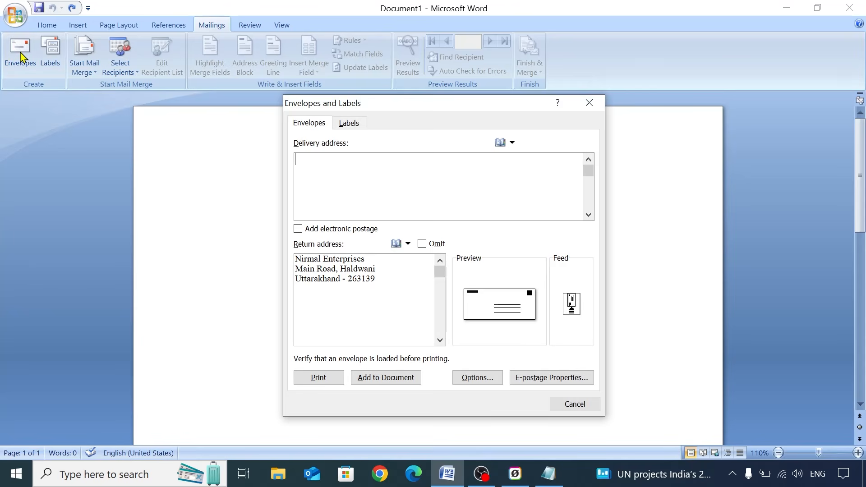
pyautogui.moveTo(404, 108); pyautogui.dragTo(422, 92)
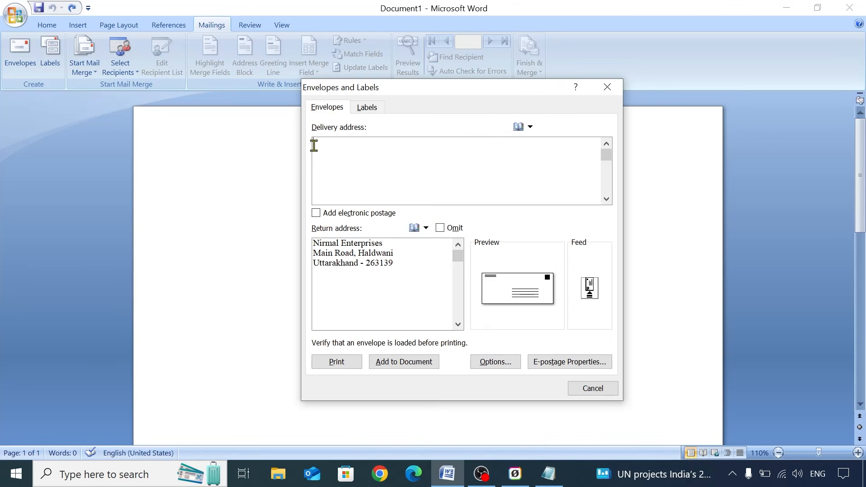
pyautogui.click(548, 473)
pyautogui.click(300, 220)
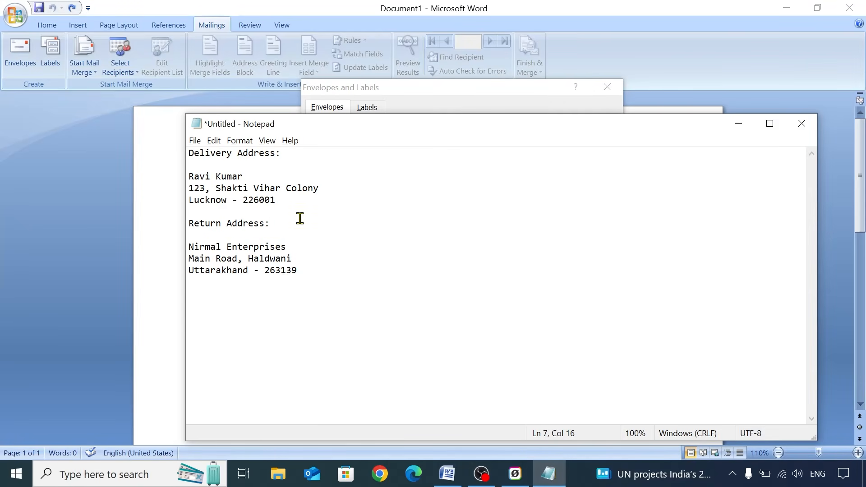
pyautogui.moveTo(299, 204); pyautogui.dragTo(177, 176)
pyautogui.rightClick(216, 191)
pyautogui.click(243, 224)
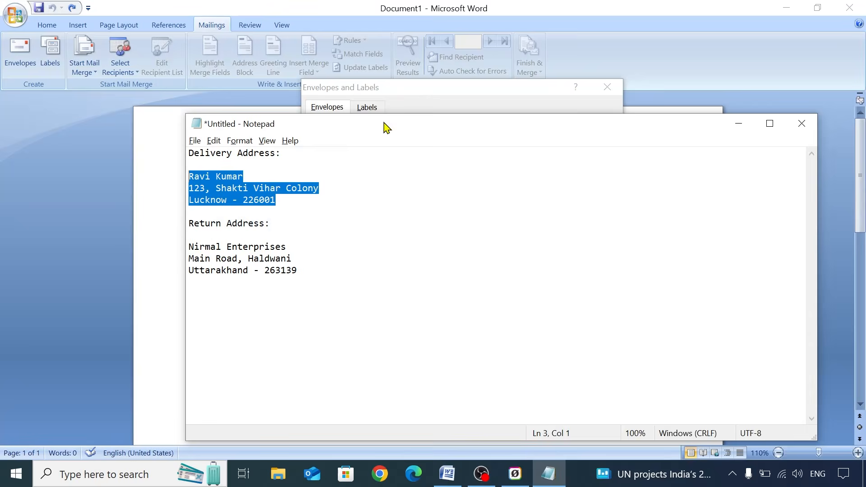
# - Return to Word's envelope settings and paste the copied recipient details as the delivery address
pyautogui.click(401, 106)
pyautogui.rightClick(386, 152)
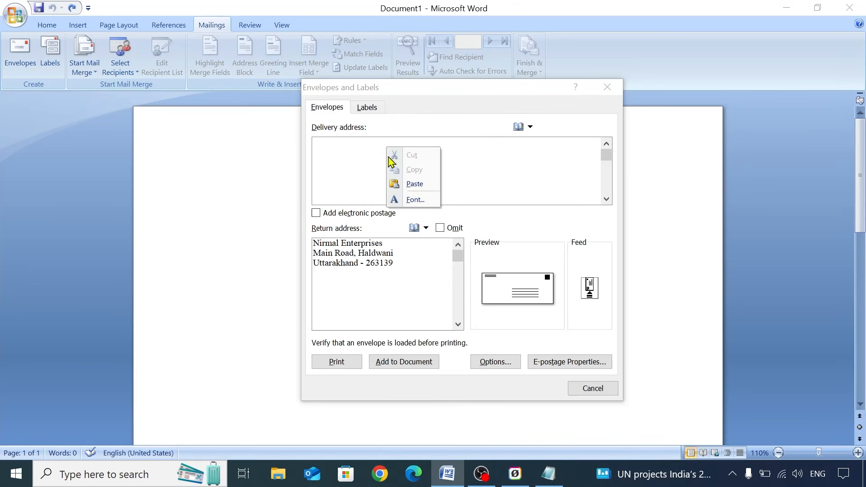
pyautogui.click(413, 182)
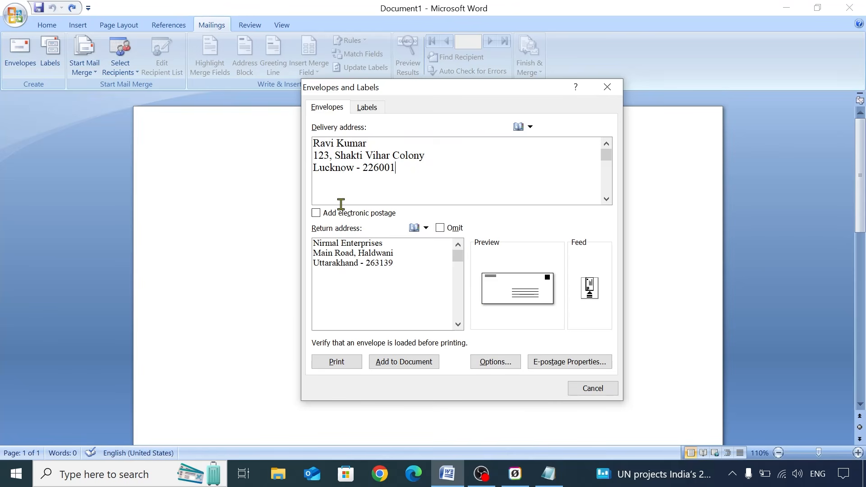
pyautogui.click(345, 192)
# - Copy the sender's address from Notepad and use it in place of the envelope's existing return address
pyautogui.click(359, 264)
pyautogui.hotkey('alt', 'Tab')
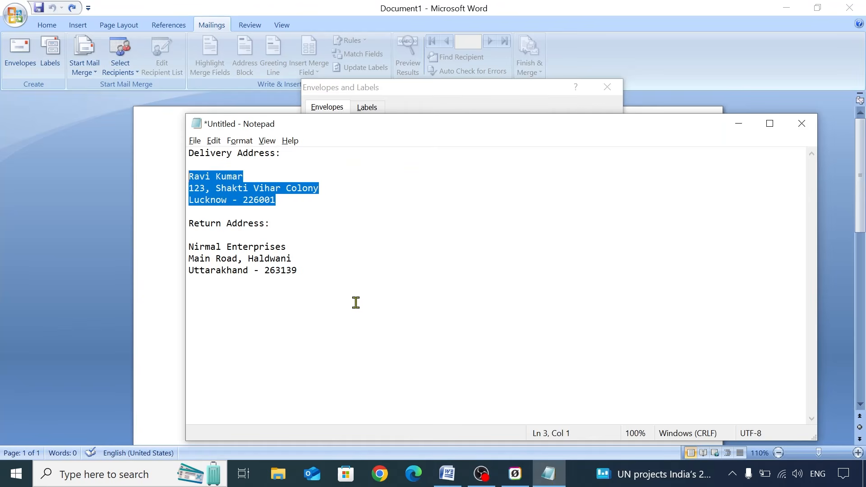
pyautogui.click(329, 277)
pyautogui.moveTo(328, 276); pyautogui.dragTo(188, 246)
pyautogui.rightClick(211, 255)
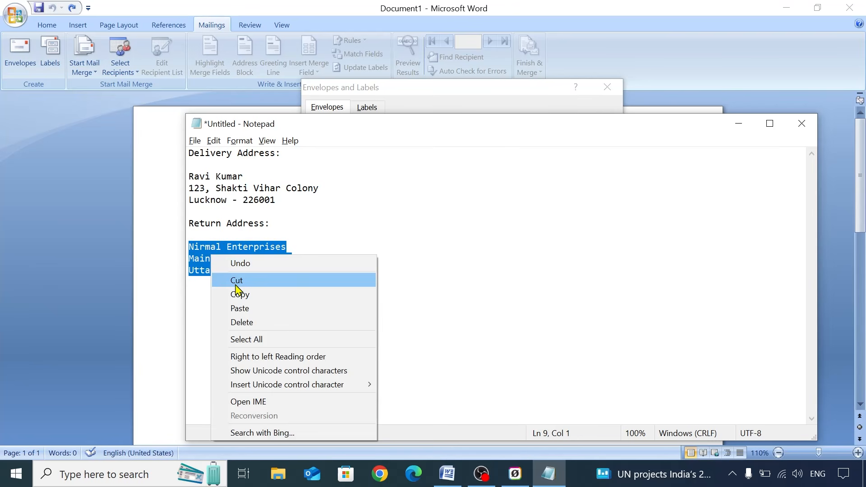
pyautogui.click(240, 294)
pyautogui.click(738, 124)
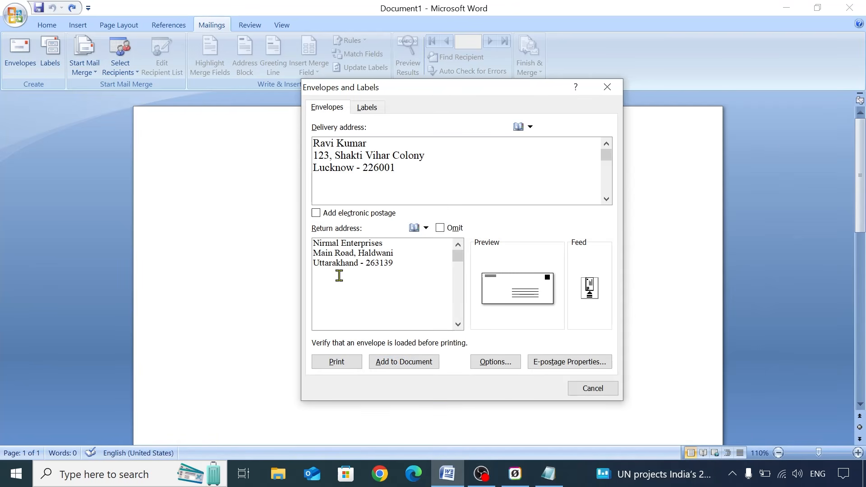
pyautogui.click(402, 270)
pyautogui.moveTo(424, 264); pyautogui.dragTo(309, 248)
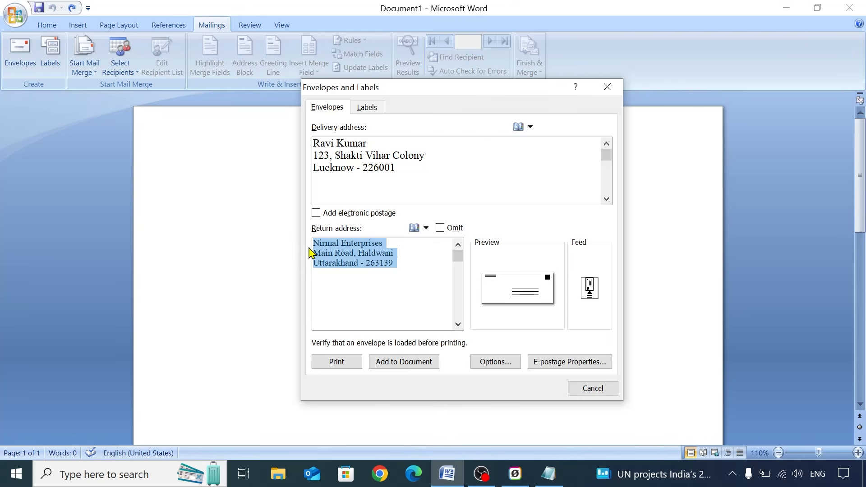
pyautogui.click(309, 253)
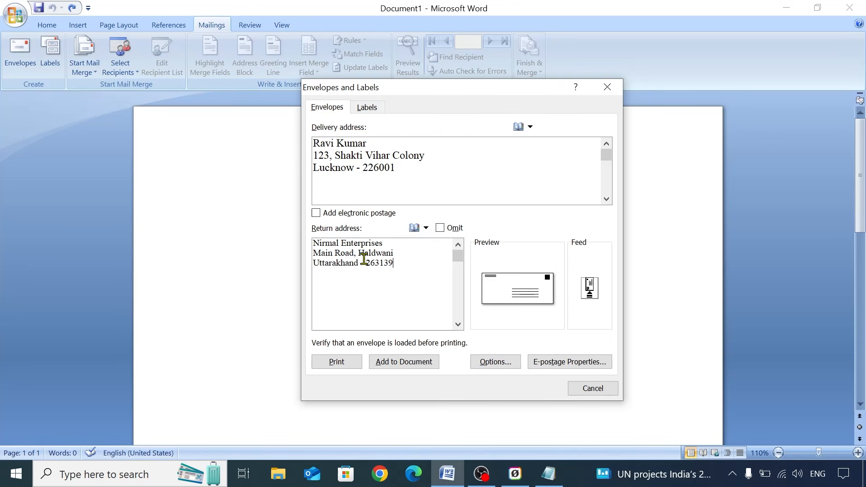
# - Choose the DL (110 x 220 mm) envelope size in the envelope options
pyautogui.click(508, 362)
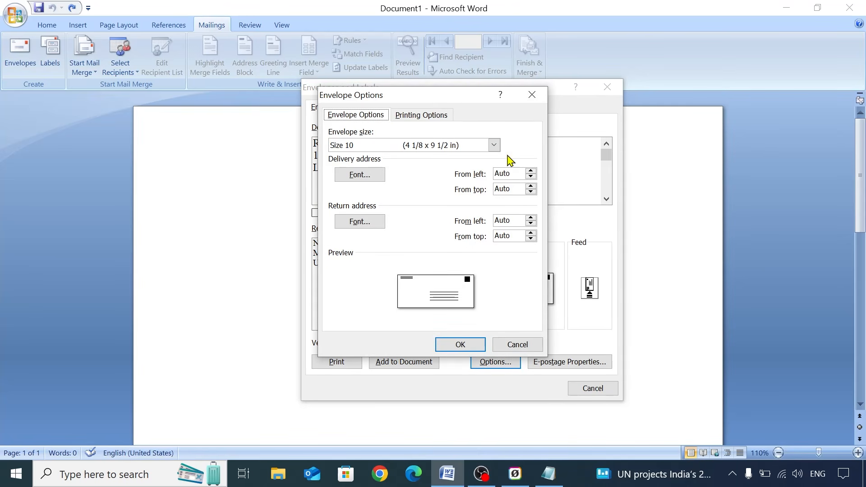
pyautogui.click(495, 145)
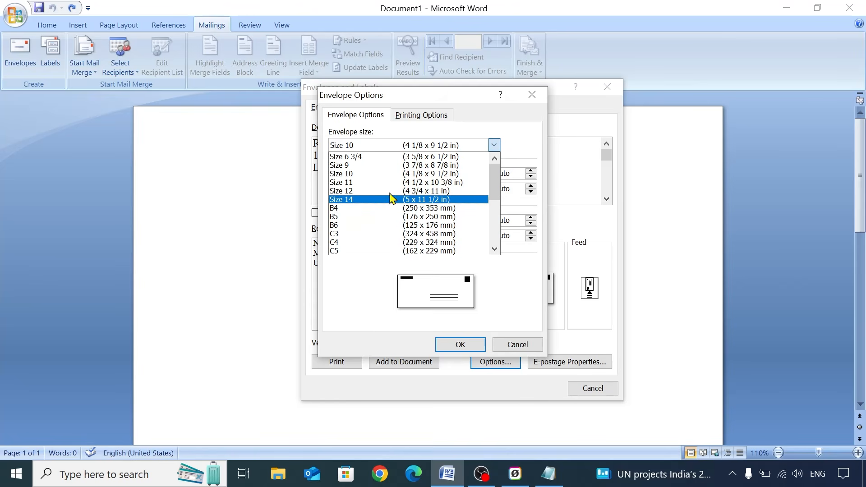
pyautogui.scroll(-2, 389, 180)
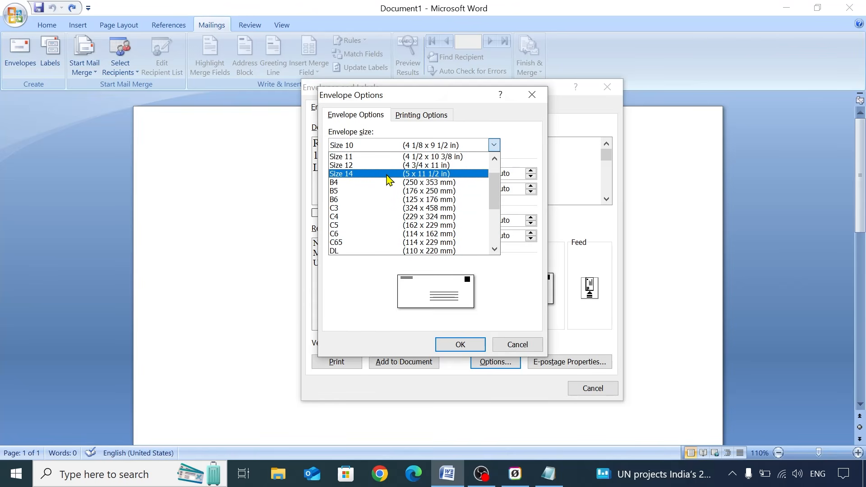
pyautogui.scroll(-1, 390, 181)
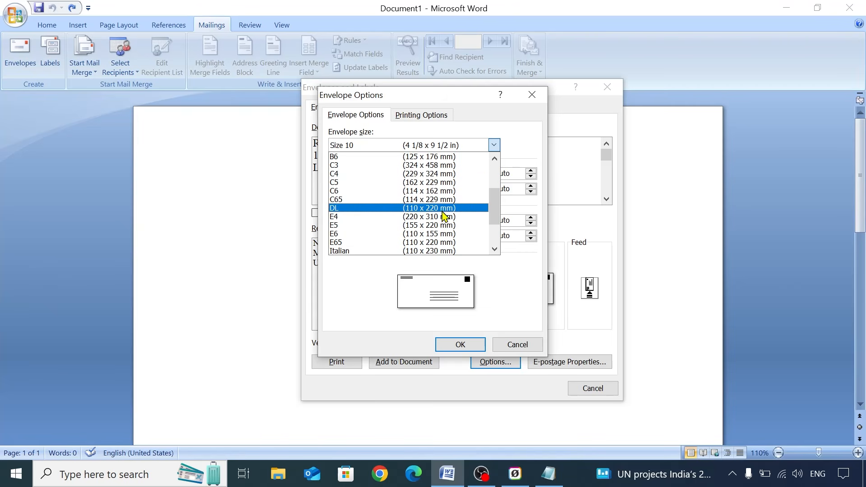
pyautogui.click(419, 208)
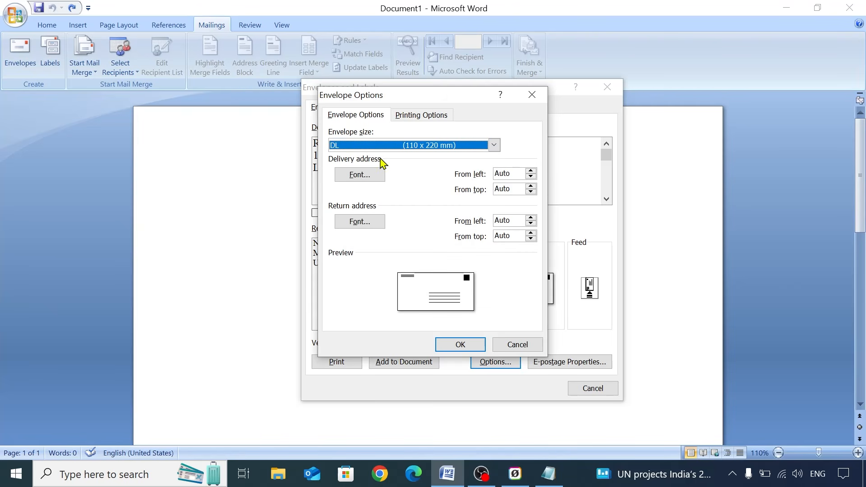
# - Browse the other envelope sizes, open the custom size settings for width and height, and cancel them
pyautogui.click(494, 149)
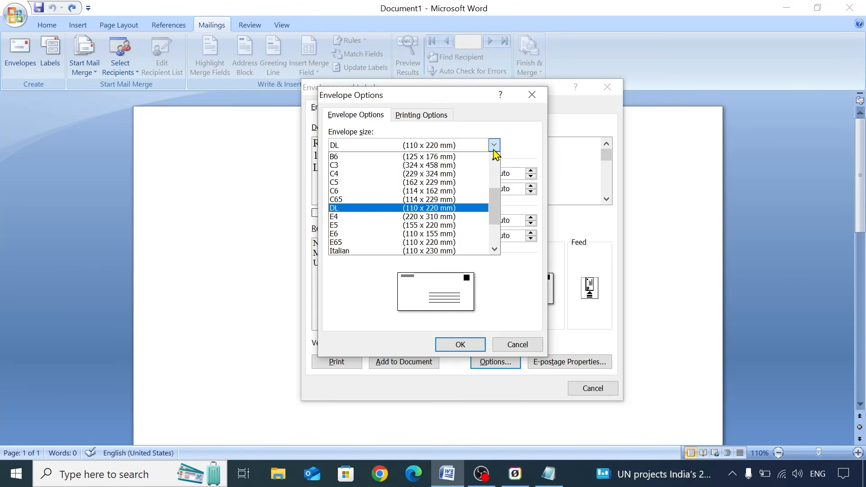
pyautogui.scroll(2, 432, 198)
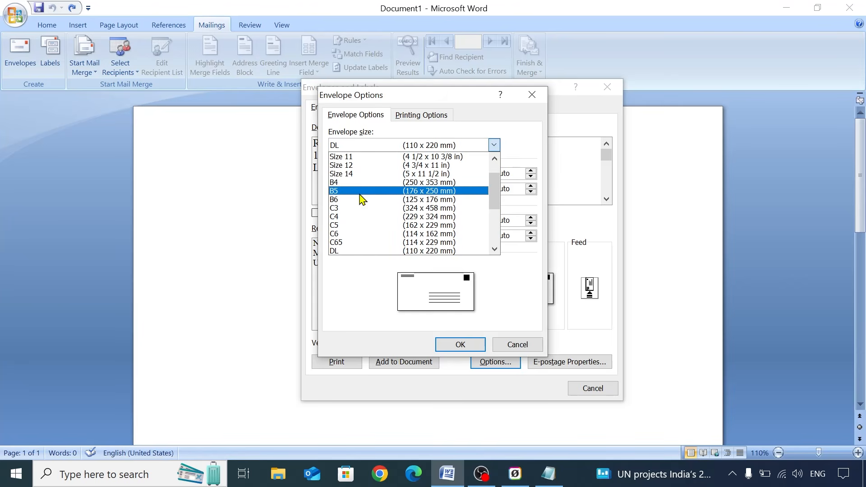
pyautogui.scroll(-2, 391, 181)
pyautogui.scroll(-2, 391, 185)
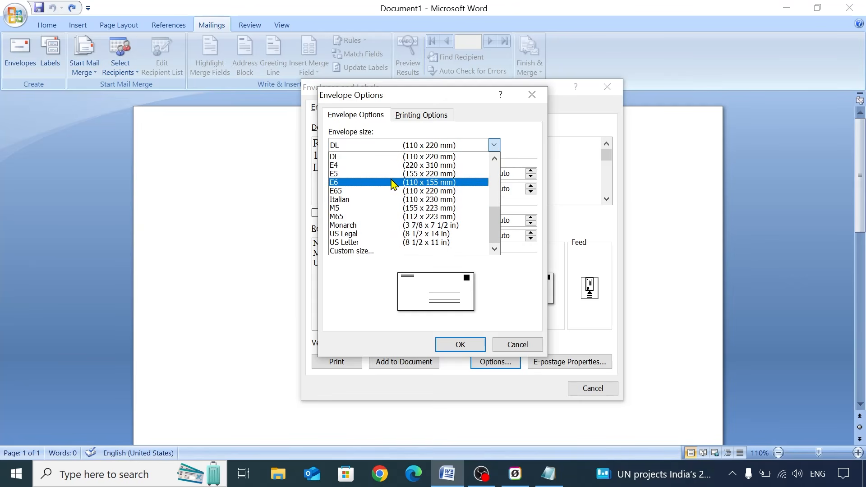
pyautogui.click(370, 251)
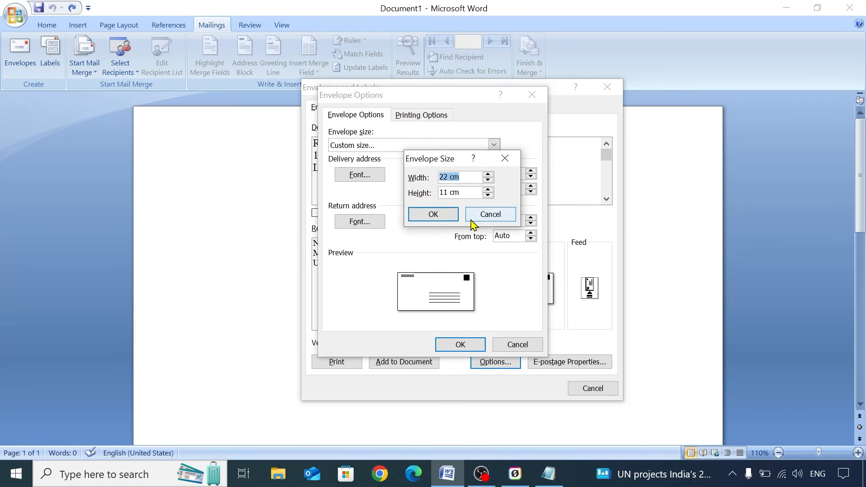
pyautogui.click(487, 215)
# - Select the DL (110 x 220 mm) size again and close the envelope options without applying them
pyautogui.click(493, 145)
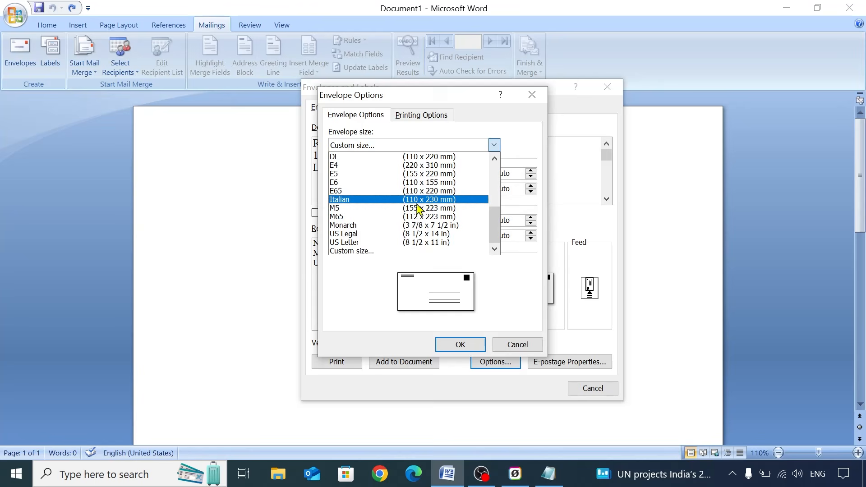
pyautogui.scroll(2, 377, 214)
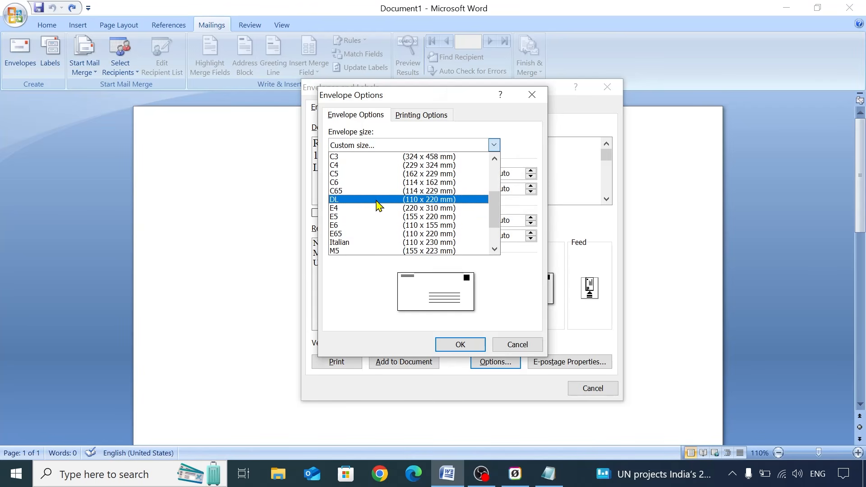
pyautogui.click(378, 207)
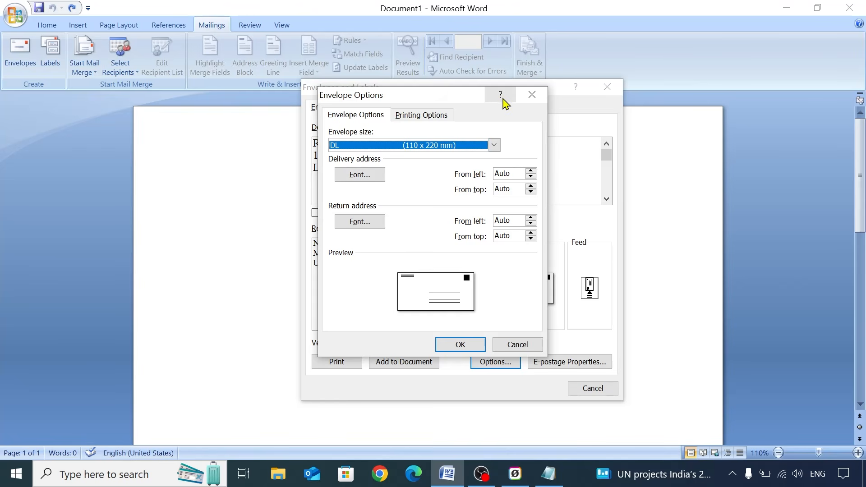
pyautogui.click(530, 97)
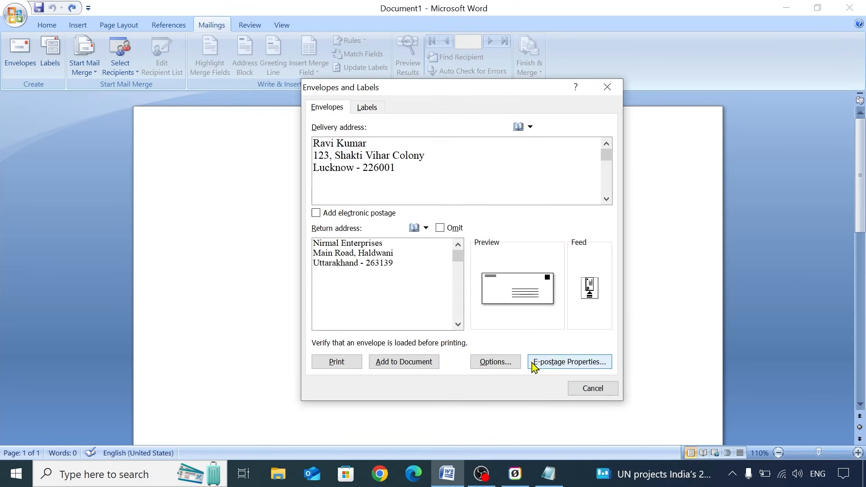
# - Highlight the delivery address, open its font settings from the envelope options and look through the available fonts
pyautogui.moveTo(402, 167); pyautogui.dragTo(313, 142)
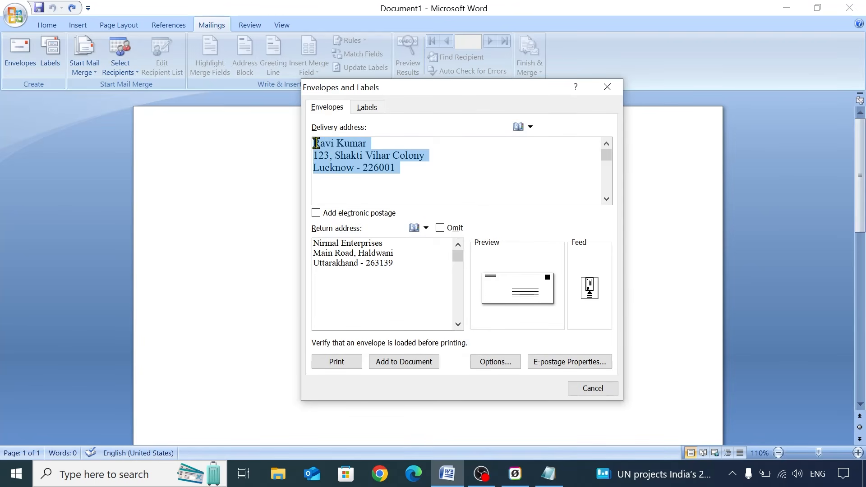
pyautogui.click(355, 156)
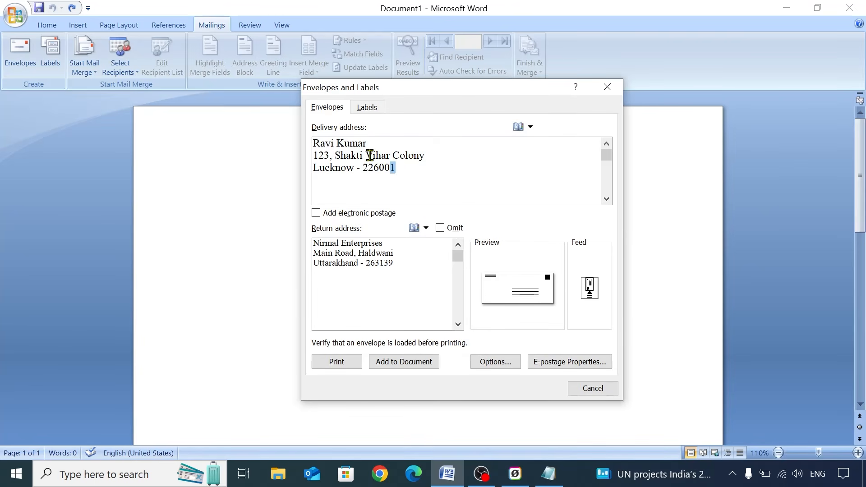
pyautogui.moveTo(395, 168); pyautogui.dragTo(323, 143)
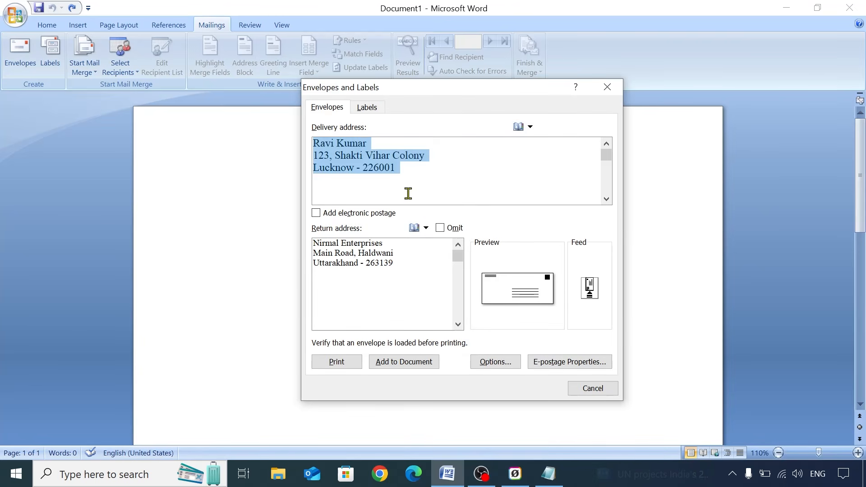
pyautogui.click(499, 364)
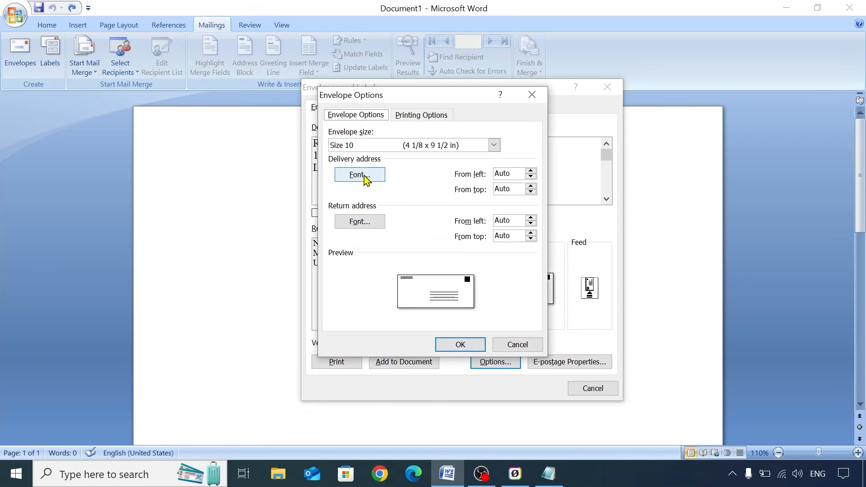
pyautogui.click(359, 175)
pyautogui.scroll(-8, 354, 197)
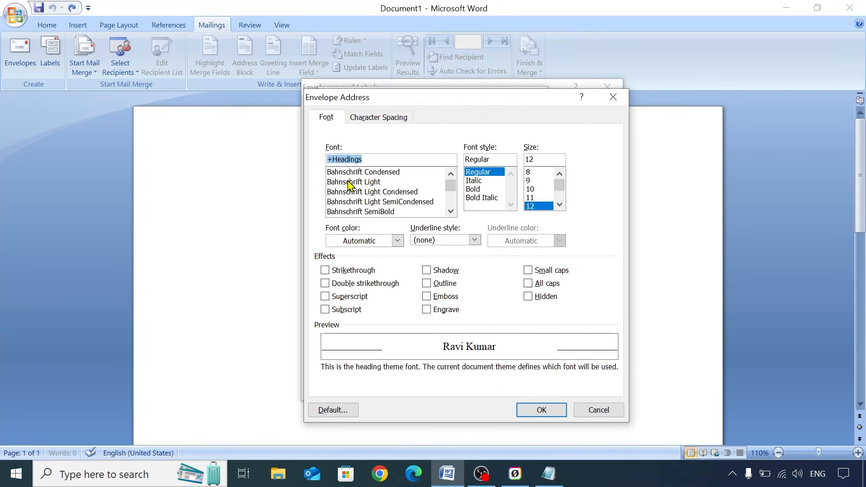
pyautogui.scroll(8, 351, 203)
pyautogui.scroll(1, 351, 204)
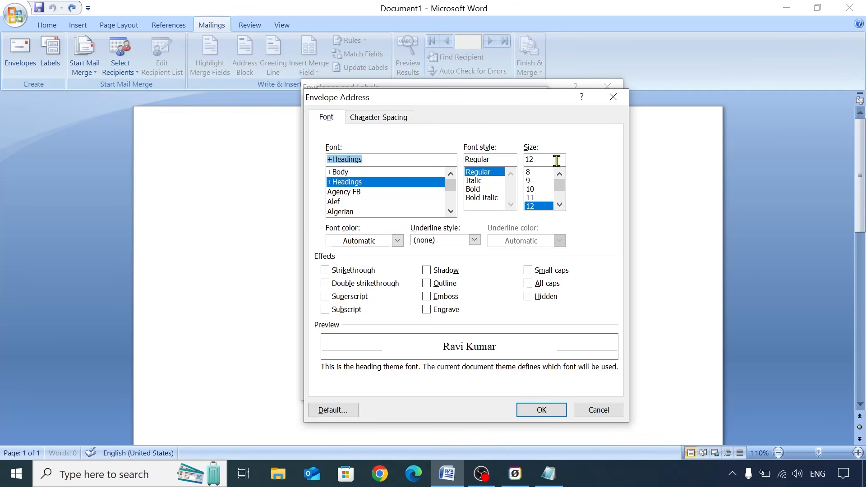
# - Examine the font sizes and colors offered for the delivery address, and accept the font settings as they are
pyautogui.scroll(-2, 543, 201)
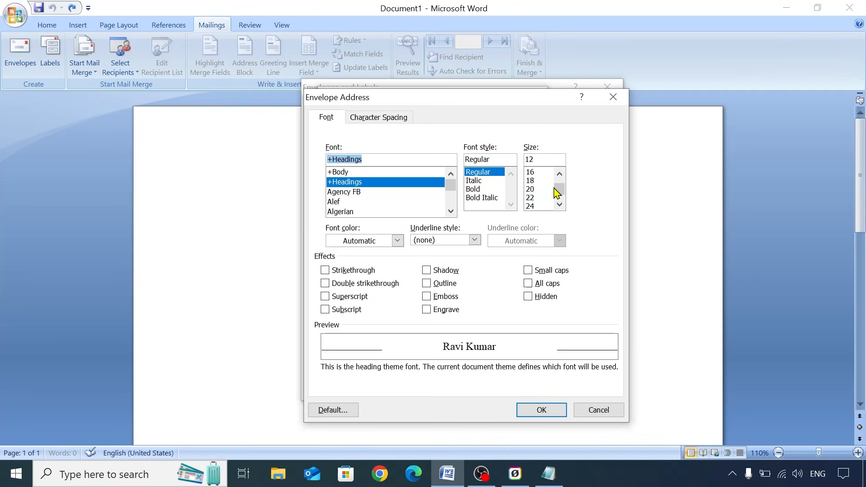
pyautogui.scroll(2, 541, 199)
pyautogui.scroll(-1, 538, 197)
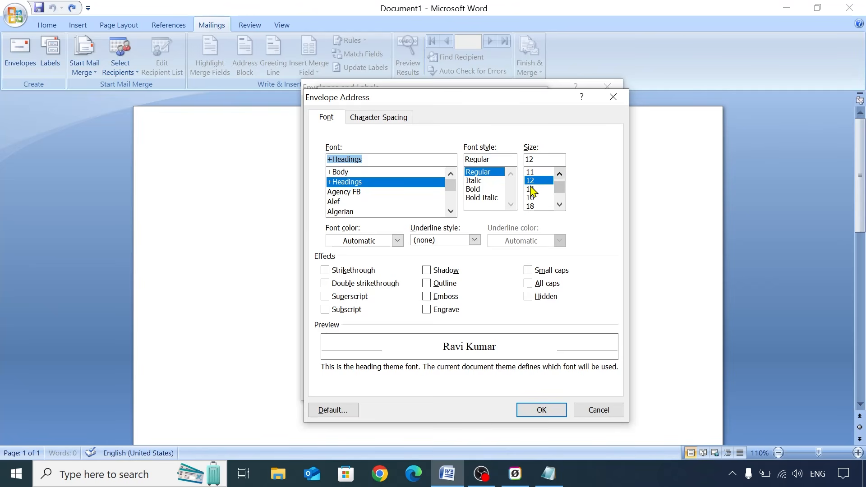
pyautogui.click(397, 241)
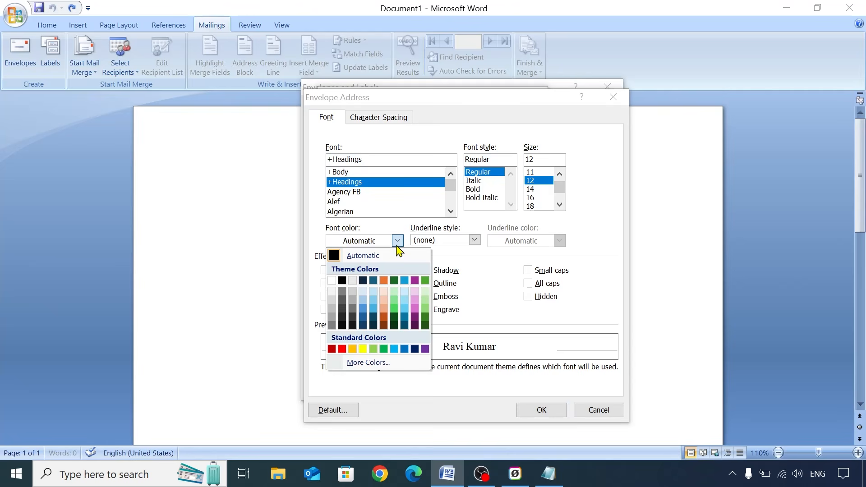
pyautogui.click(396, 243)
pyautogui.click(397, 243)
pyautogui.click(398, 240)
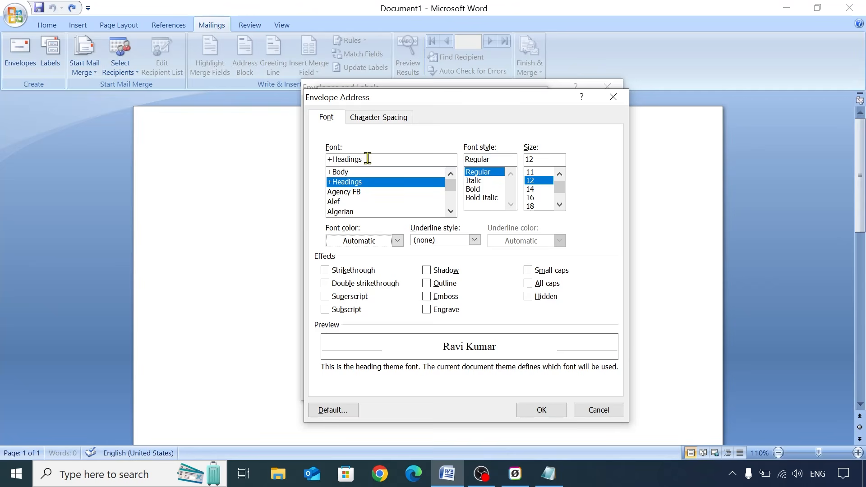
pyautogui.click(541, 410)
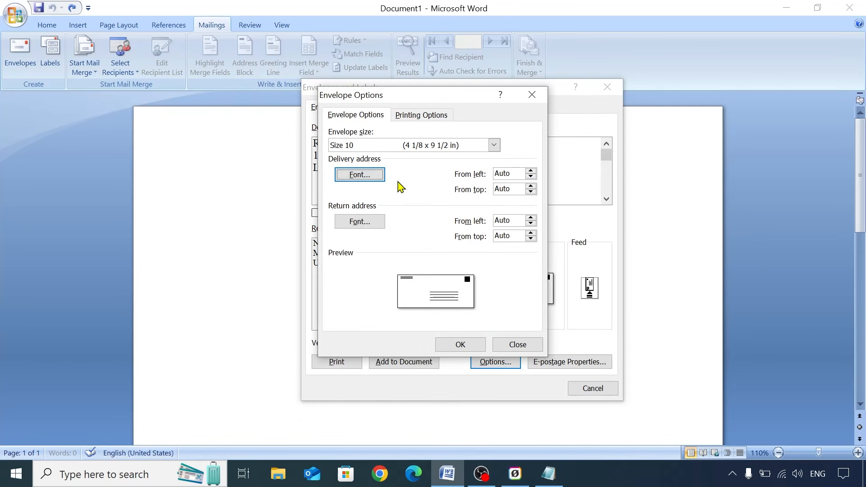
# - Review the delivery address's character spacing and the return address's font settings, cancel both, and accept the envelope options
pyautogui.click(373, 174)
pyautogui.click(364, 118)
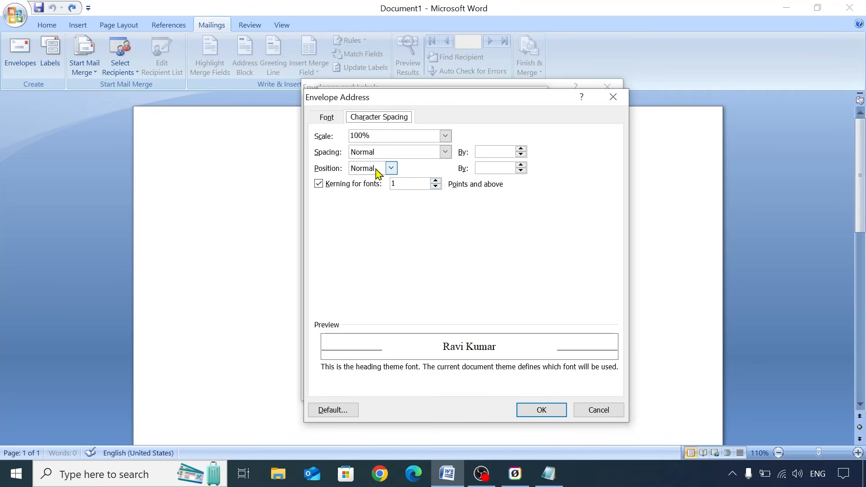
pyautogui.click(594, 411)
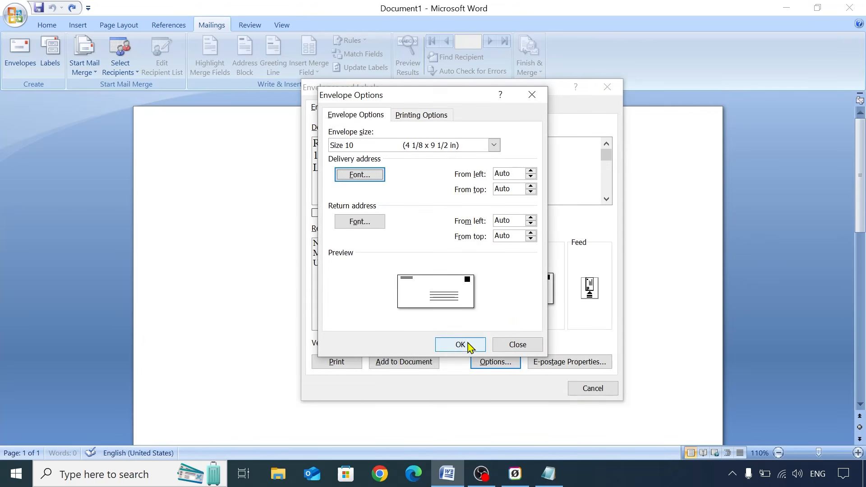
pyautogui.click(355, 222)
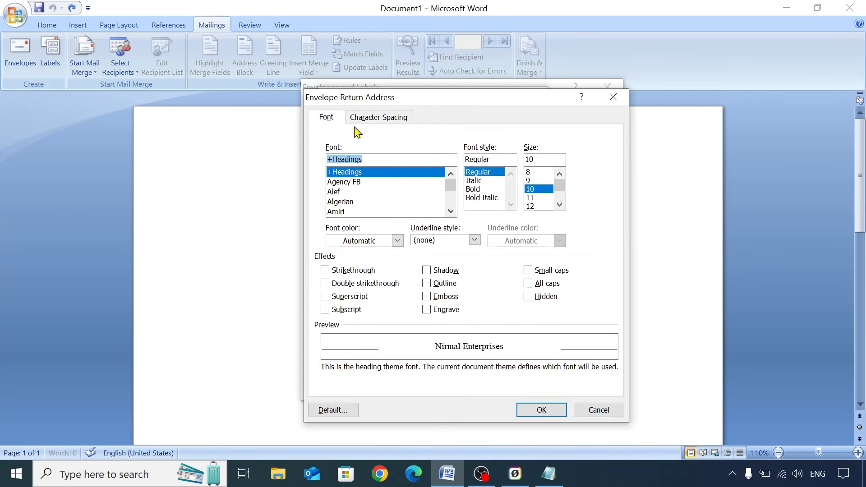
pyautogui.click(600, 410)
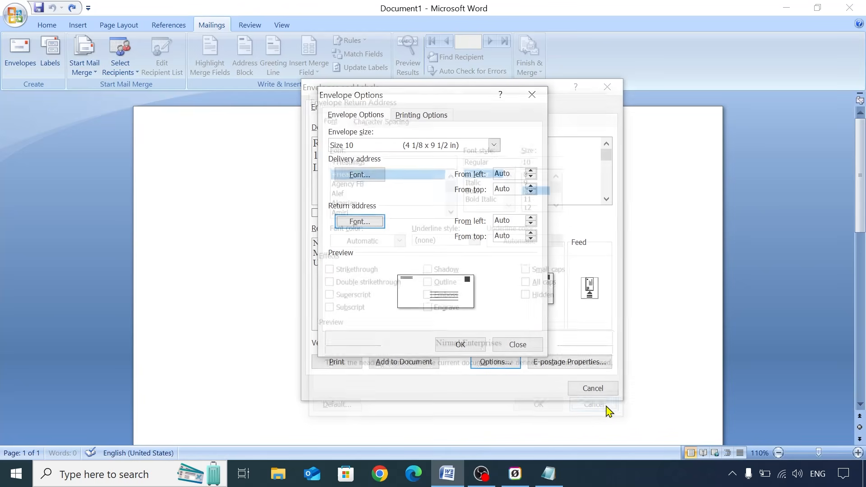
pyautogui.click(477, 346)
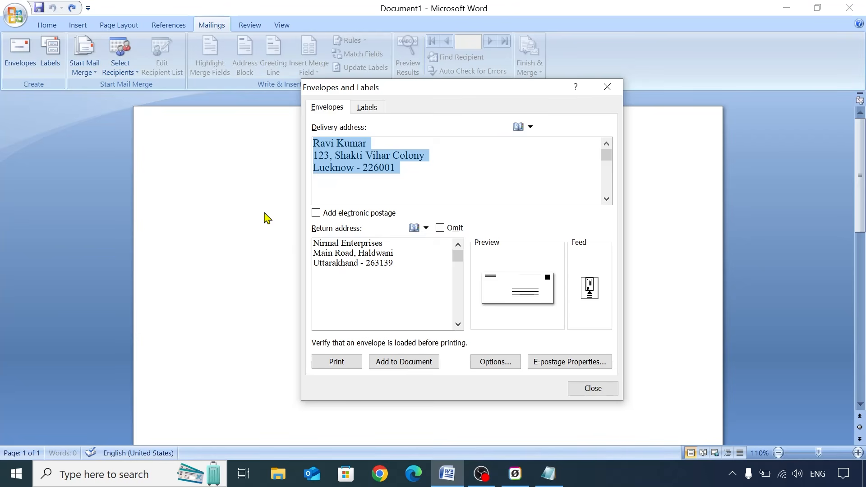
# - Try to print the envelope and cancel saving the print output as a PDF
pyautogui.click(338, 363)
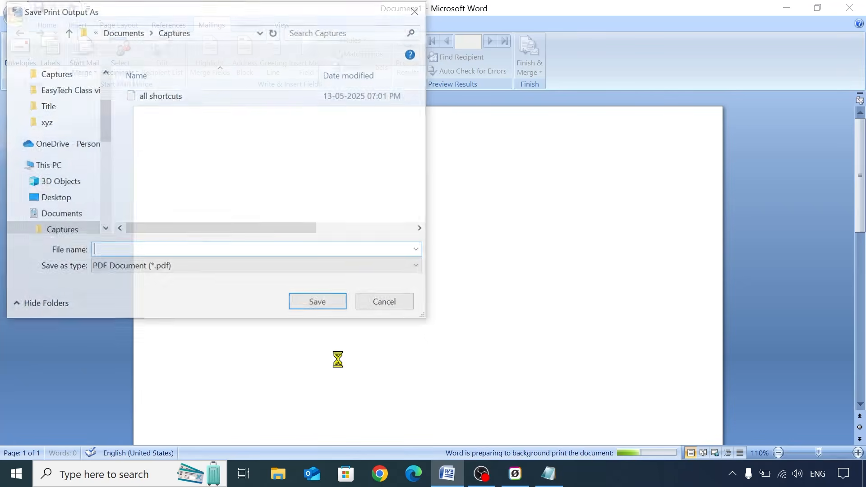
pyautogui.click(376, 301)
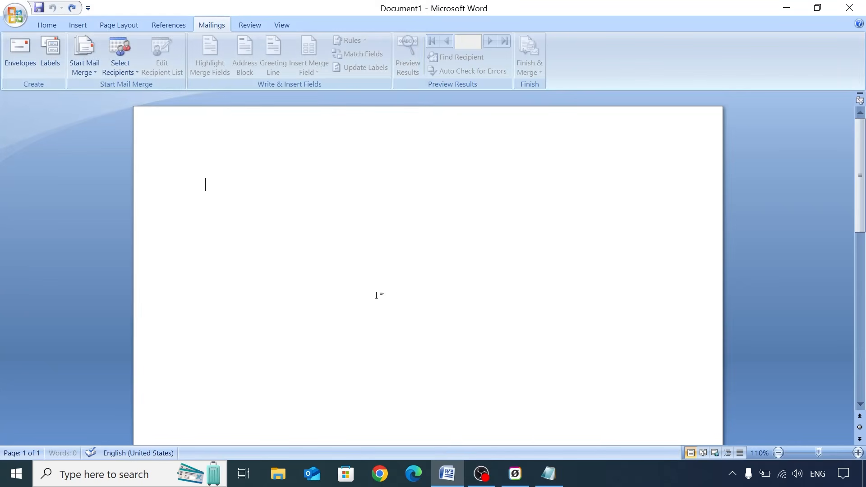
# - Reopen the envelope setup, fill in the delivery address copied from Notepad, and add the envelope to the document
pyautogui.click(27, 55)
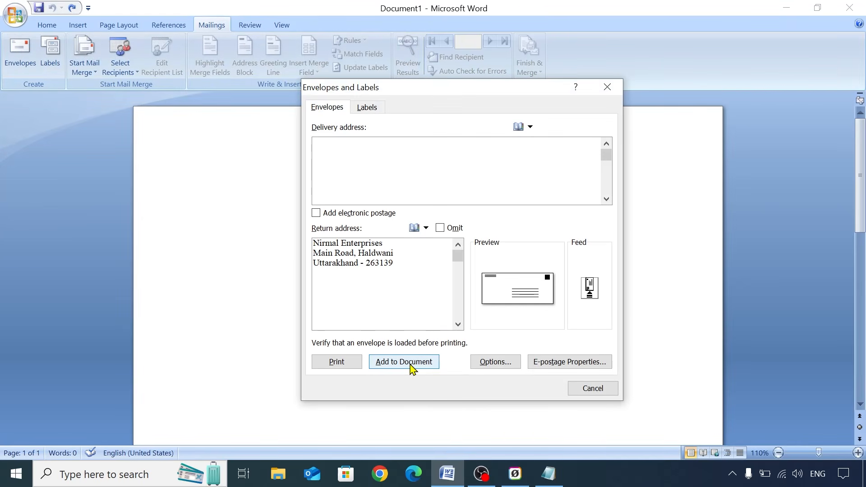
pyautogui.click(548, 473)
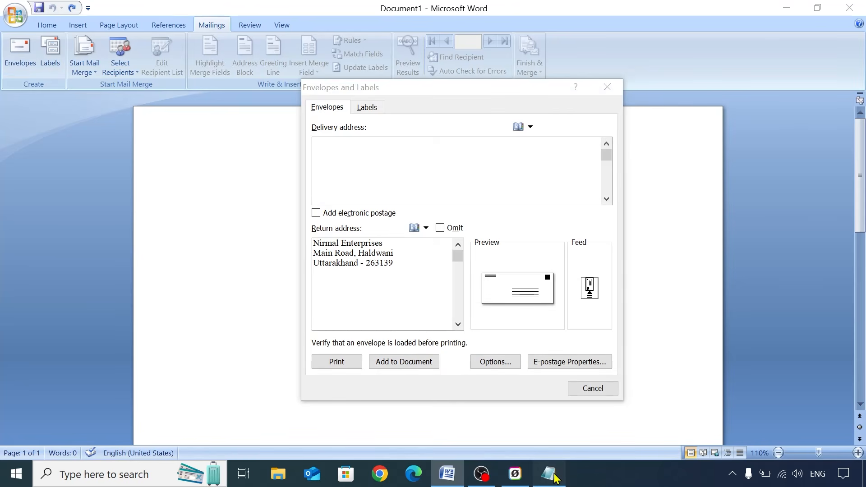
pyautogui.moveTo(320, 192); pyautogui.dragTo(206, 176)
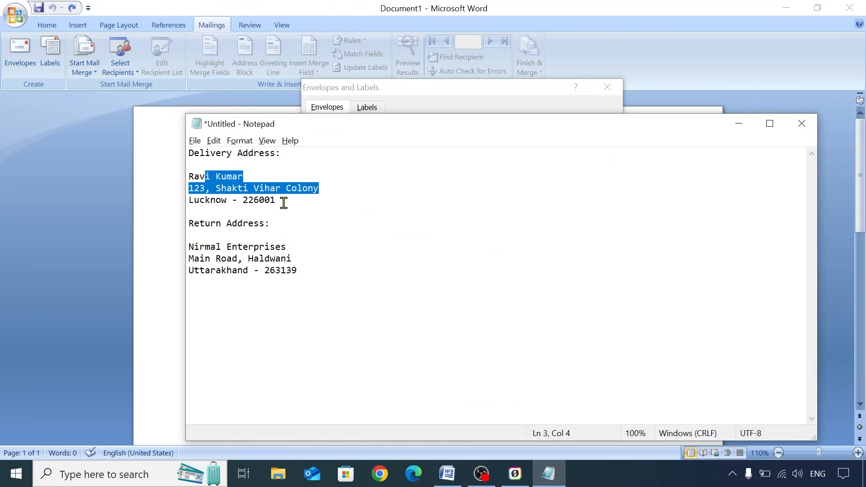
pyautogui.moveTo(282, 202); pyautogui.dragTo(169, 183)
pyautogui.hotkey('ctrl', 'c')
pyautogui.hotkey('alt', 'Tab')
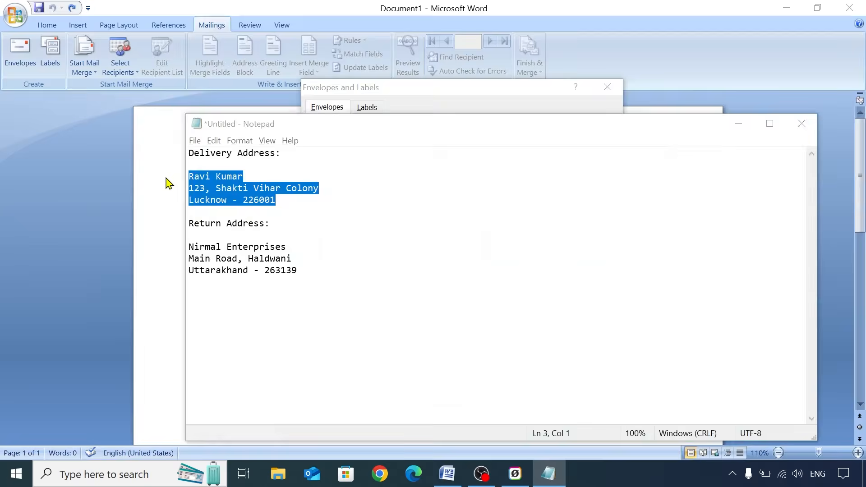
pyautogui.hotkey('ctrl', 'v')
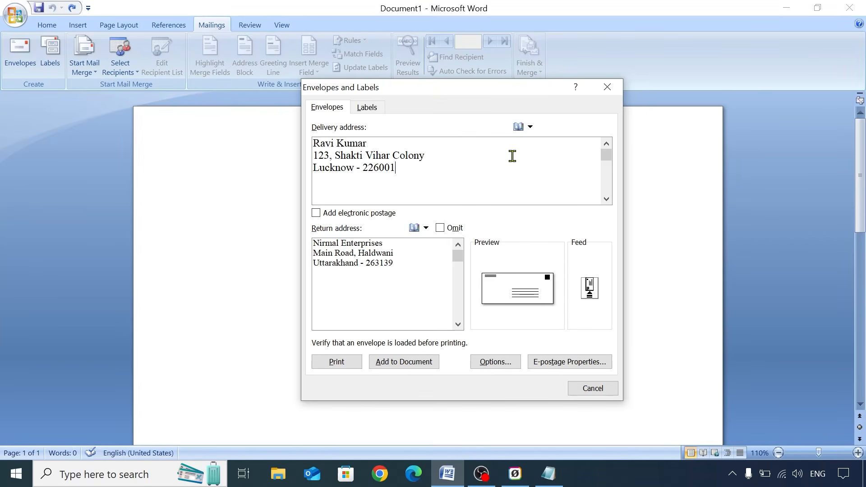
pyautogui.click(387, 363)
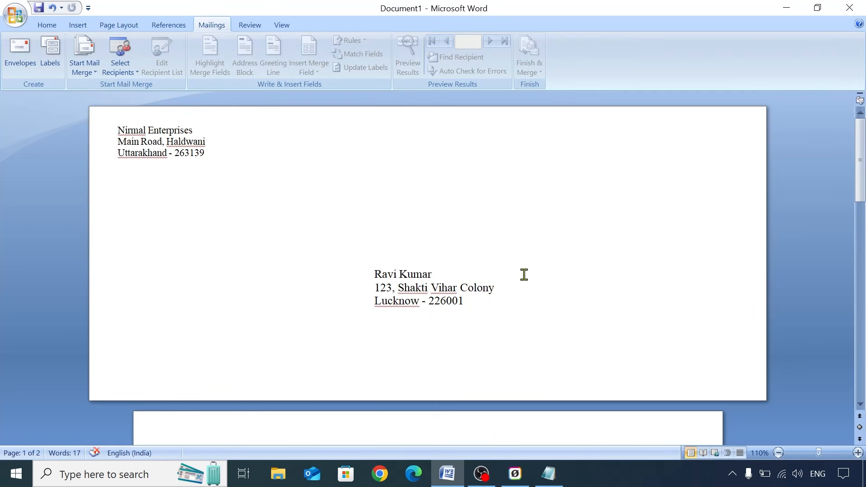
# - Set the font size of the return address on the envelope to 14
pyautogui.moveTo(225, 160); pyautogui.dragTo(111, 128)
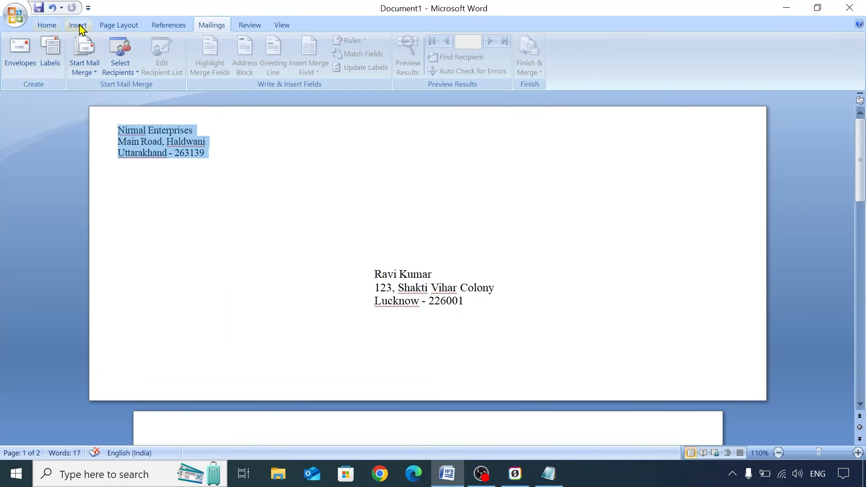
pyautogui.click(57, 25)
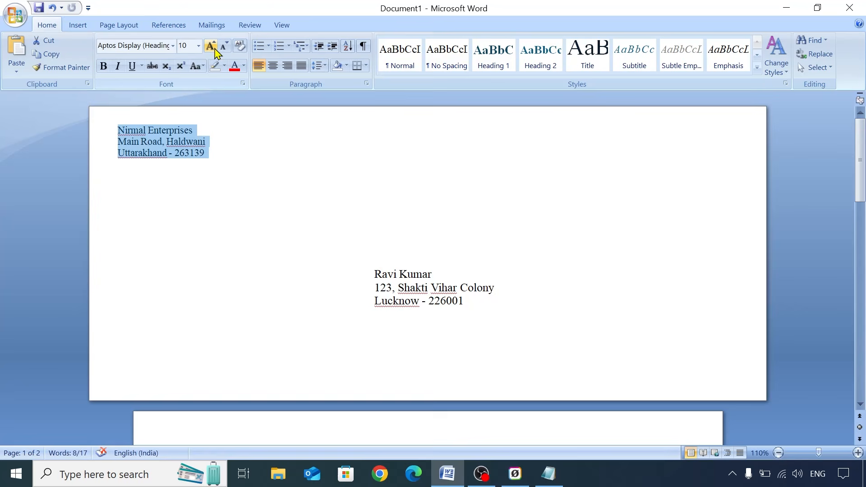
pyautogui.click(199, 46)
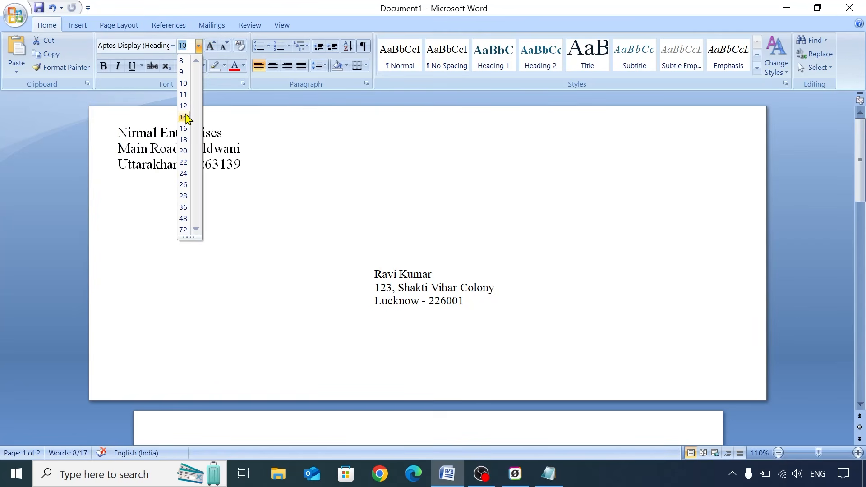
pyautogui.click(185, 117)
pyautogui.click(243, 165)
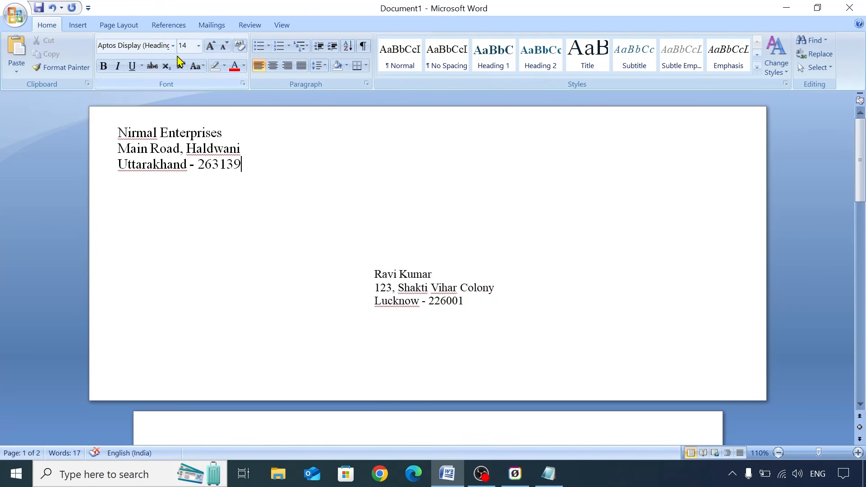
# - Select the return address and check the font choices available for it without changing the font
pyautogui.click(172, 46)
pyautogui.click(251, 164)
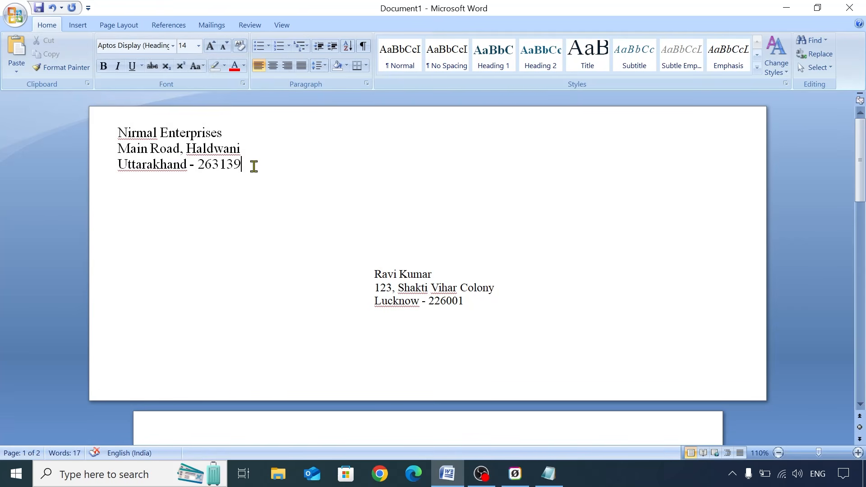
pyautogui.moveTo(251, 164); pyautogui.dragTo(110, 130)
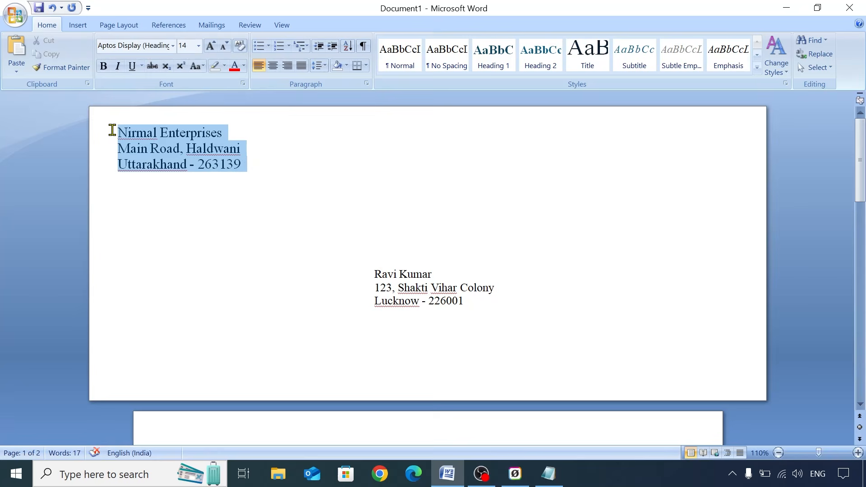
pyautogui.click(173, 45)
pyautogui.click(320, 148)
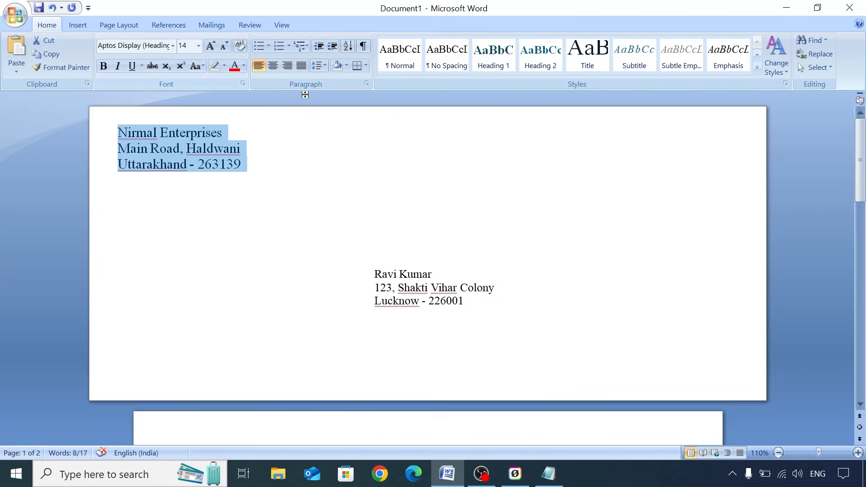
# - Try indenting the return address by two levels, remove that indent, and indent it by one level instead
pyautogui.click(330, 47)
pyautogui.click(330, 47)
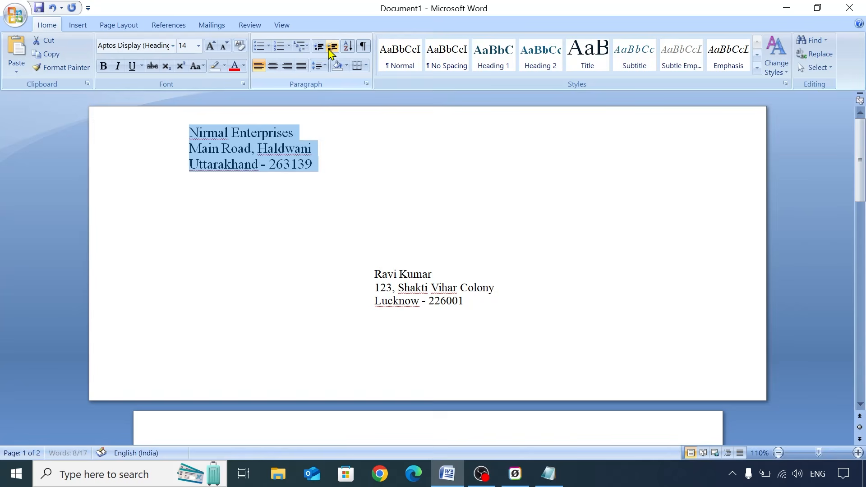
pyautogui.click(315, 45)
pyautogui.click(315, 45)
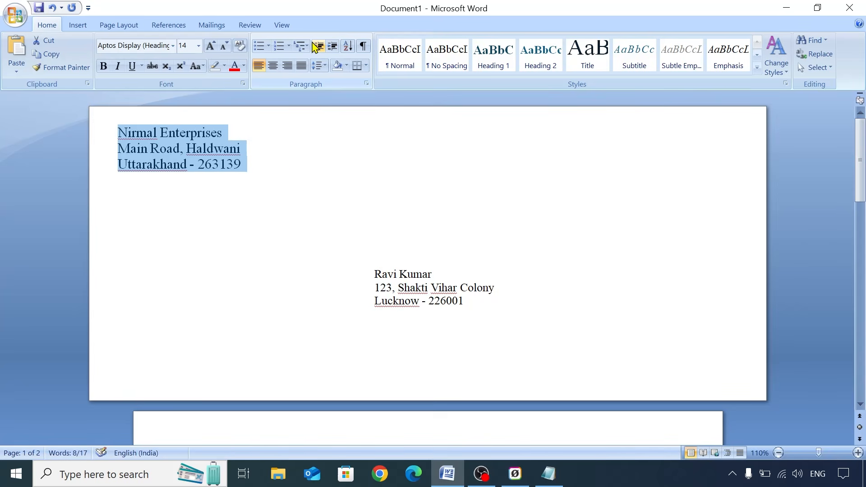
pyautogui.click(338, 47)
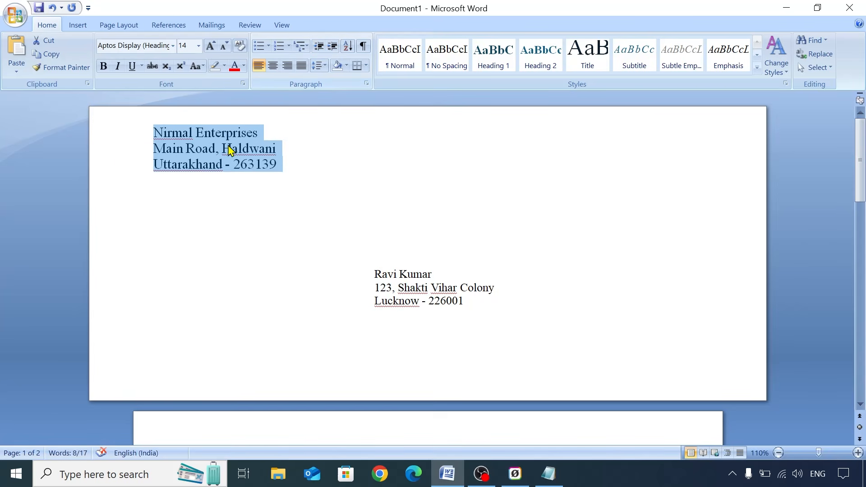
# - Set the delivery address's font size to 14 and increase its indent by three levels
pyautogui.click(517, 317)
pyautogui.moveTo(517, 317); pyautogui.dragTo(354, 282)
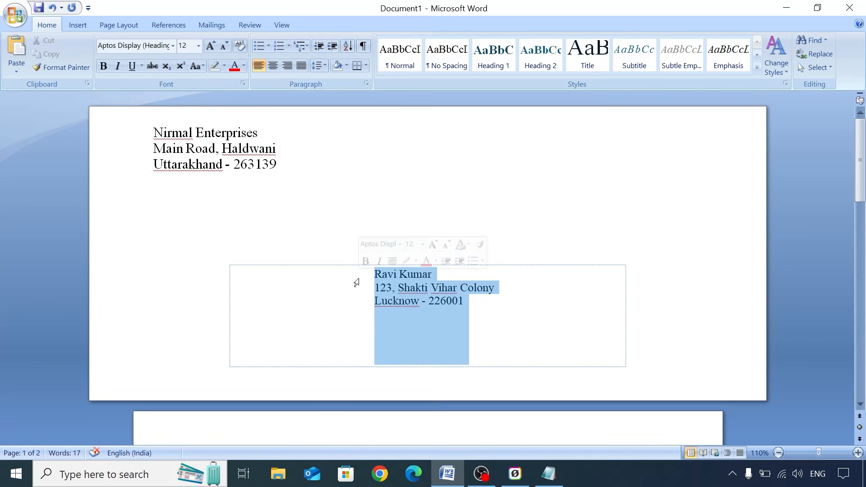
pyautogui.click(198, 45)
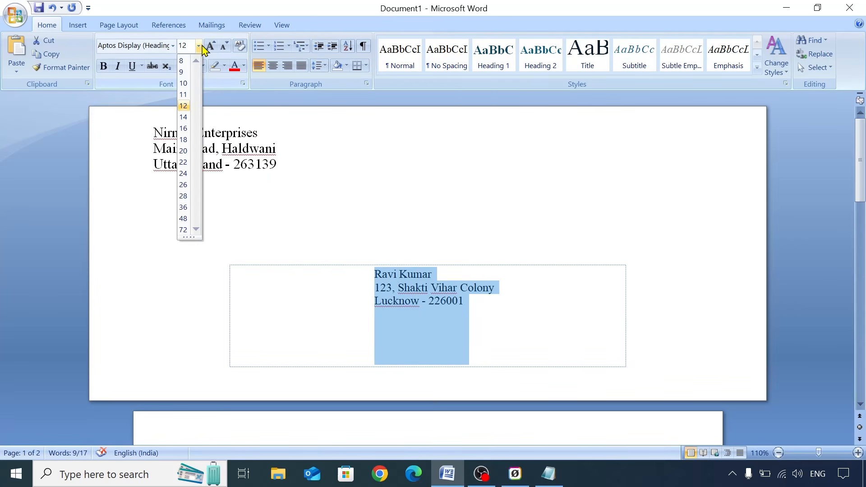
pyautogui.click(184, 117)
pyautogui.click(331, 47)
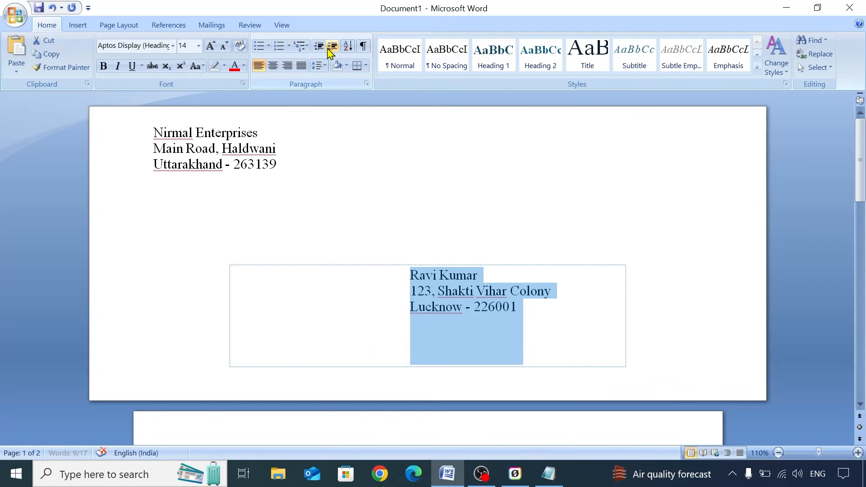
pyautogui.click(331, 47)
pyautogui.click(332, 46)
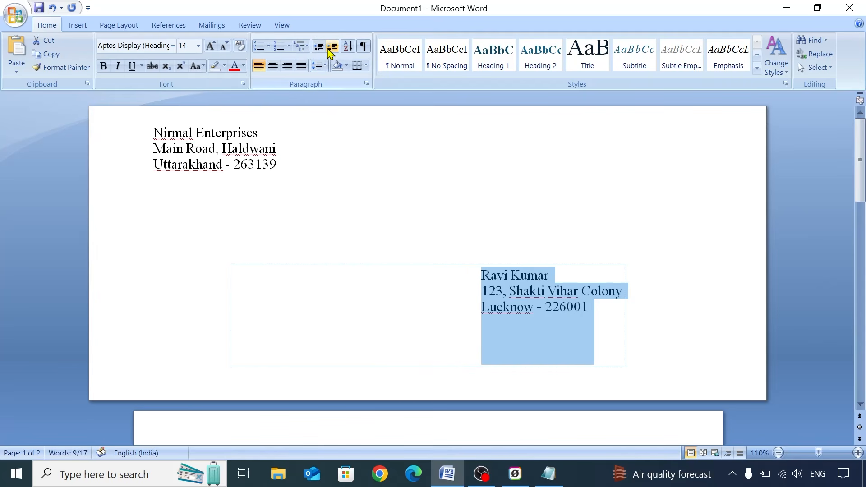
pyautogui.click(754, 296)
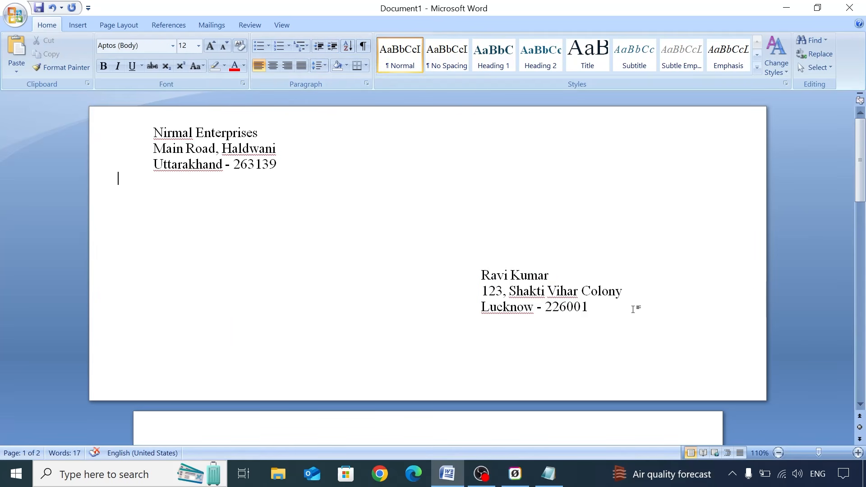
# - Try right and justified alignment on the delivery address, and restore its left alignment
pyautogui.moveTo(606, 308); pyautogui.dragTo(470, 278)
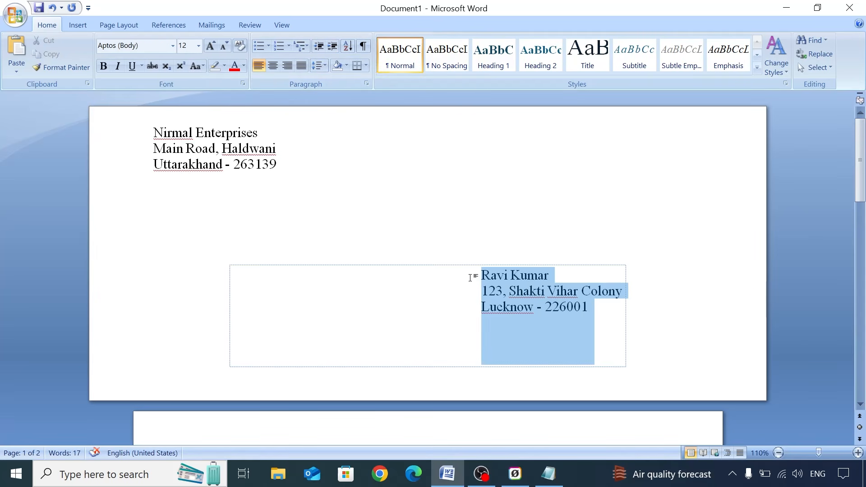
pyautogui.click(287, 66)
pyautogui.click(301, 66)
pyautogui.click(262, 66)
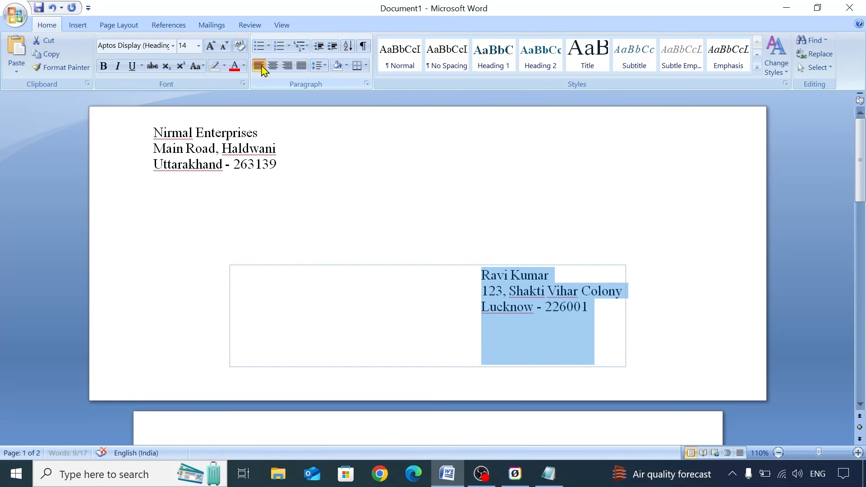
pyautogui.click(772, 324)
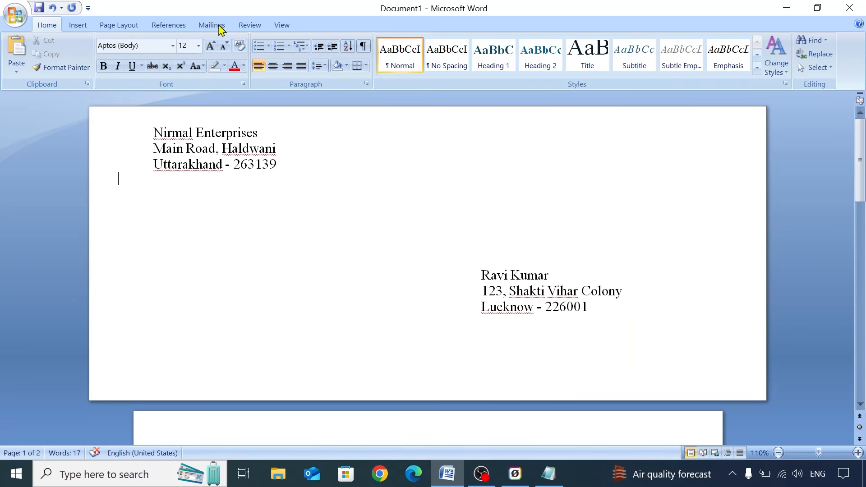
# - Place the cursor on the blank second page and open the label settings
pyautogui.click(202, 28)
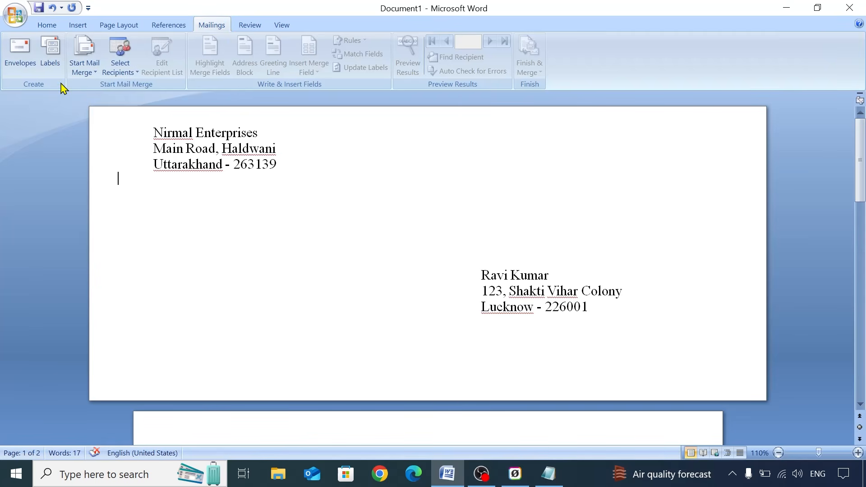
pyautogui.scroll(-10, 354, 201)
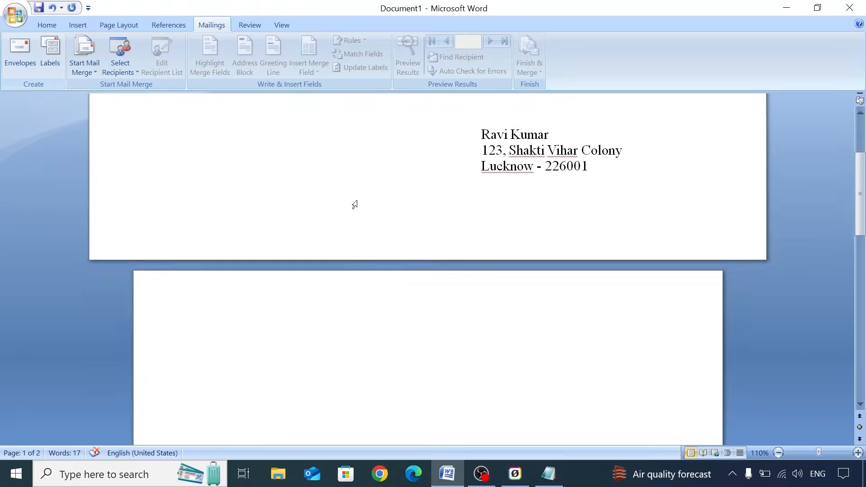
pyautogui.click(370, 194)
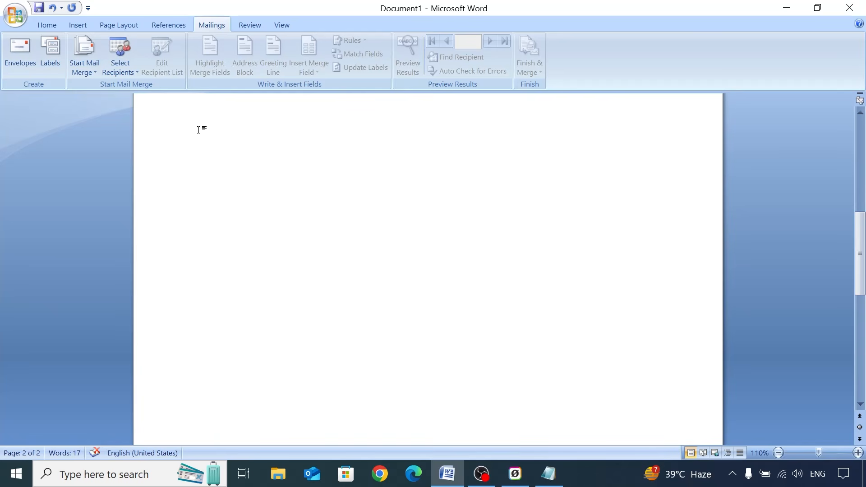
pyautogui.click(60, 55)
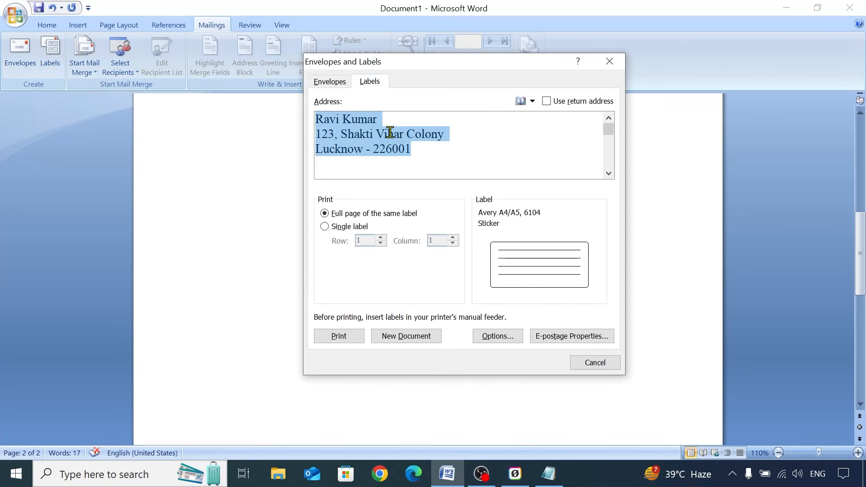
# - Switch to Notepad and copy the five-line Nirmal Enterprises LED bulb text, from the company name through "Made in India", and minimize Notepad
pyautogui.click(547, 473)
pyautogui.moveTo(335, 344); pyautogui.dragTo(177, 291)
pyautogui.rightClick(238, 305)
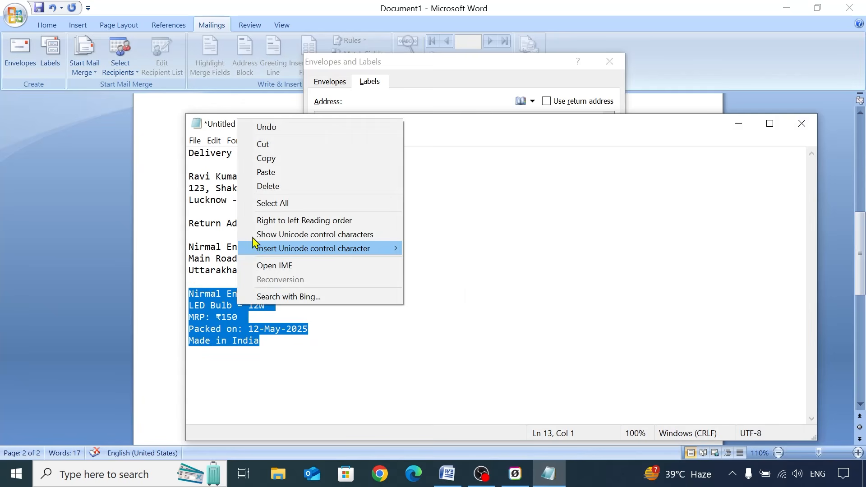
pyautogui.click(266, 159)
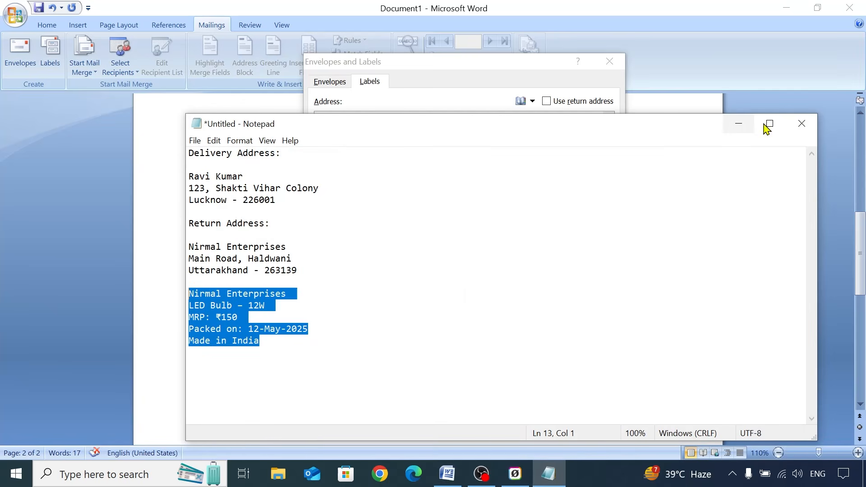
pyautogui.click(740, 124)
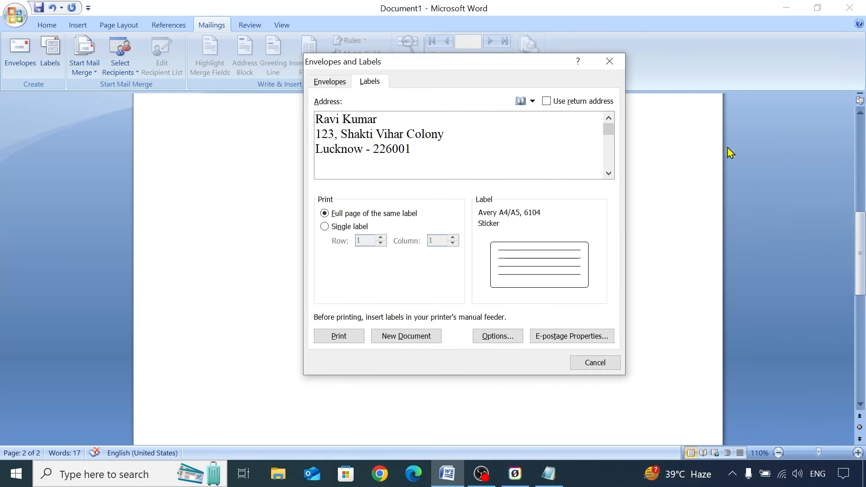
# - Replace the recipient's address in the label settings with the copied LED bulb product text
pyautogui.click(477, 168)
pyautogui.moveTo(410, 151); pyautogui.dragTo(316, 119)
pyautogui.hotkey('ctrl', 'v')
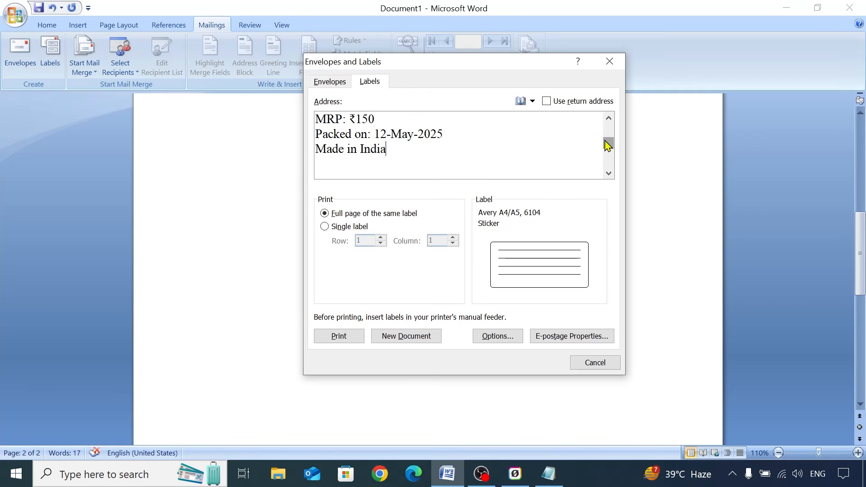
pyautogui.moveTo(607, 143); pyautogui.dragTo(604, 102)
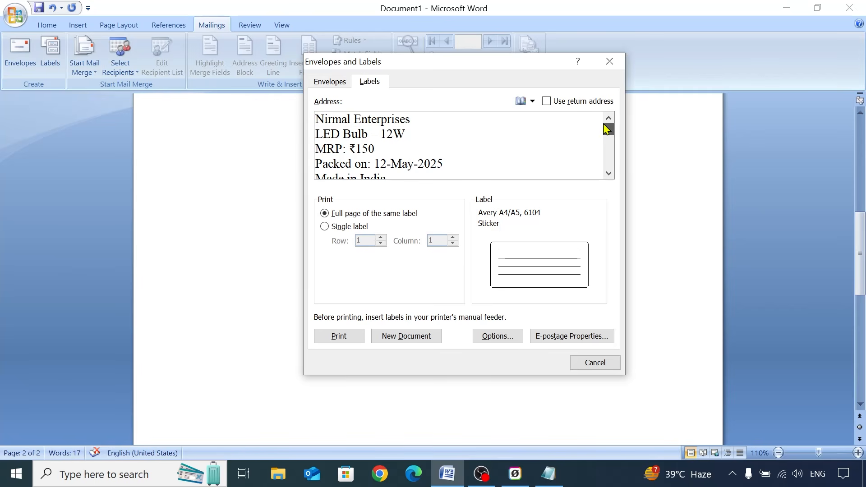
# - Try the single label print setting and restore printing a full page of the same label
pyautogui.click(329, 210)
pyautogui.click(333, 226)
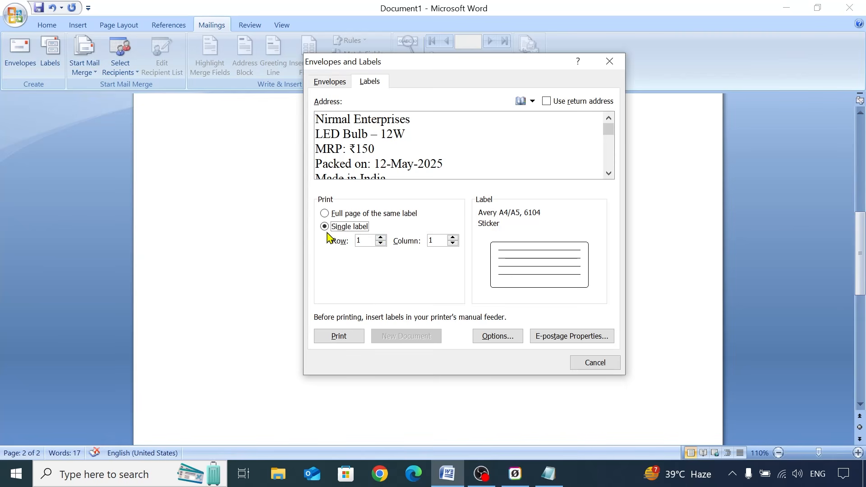
pyautogui.click(325, 214)
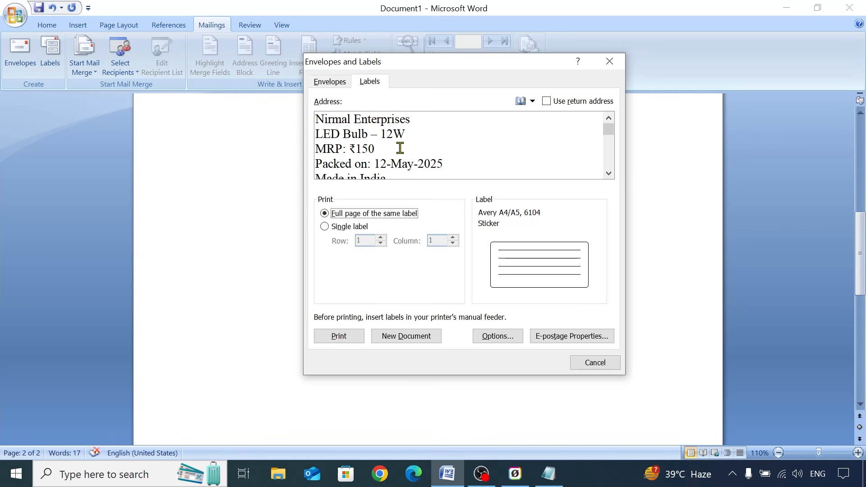
# - Open the label options, look through the vendors and select Avery A4/A5 as the label vendor
pyautogui.click(495, 339)
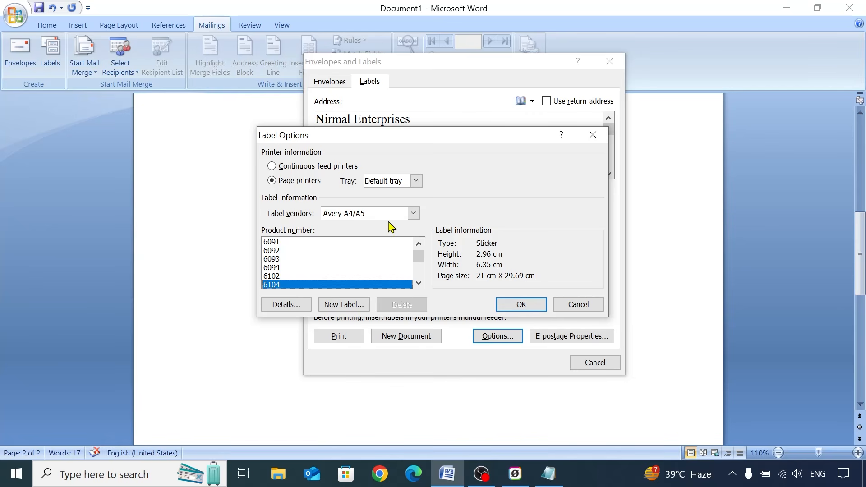
pyautogui.click(414, 214)
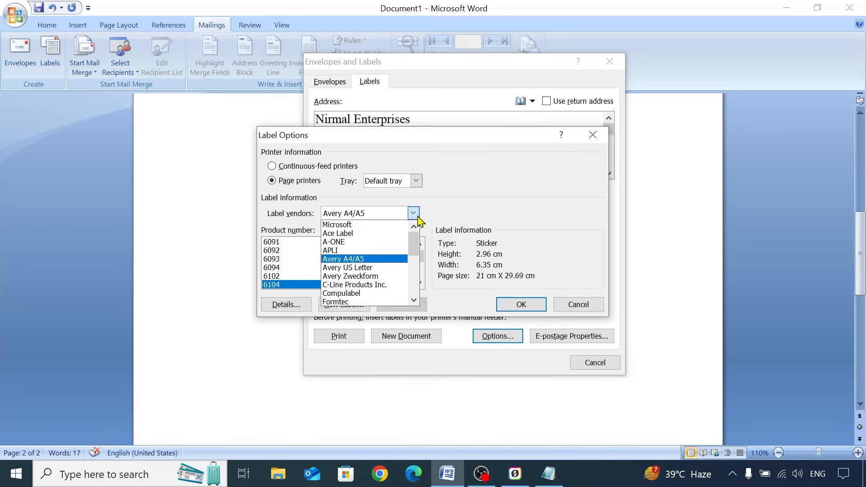
pyautogui.click(360, 259)
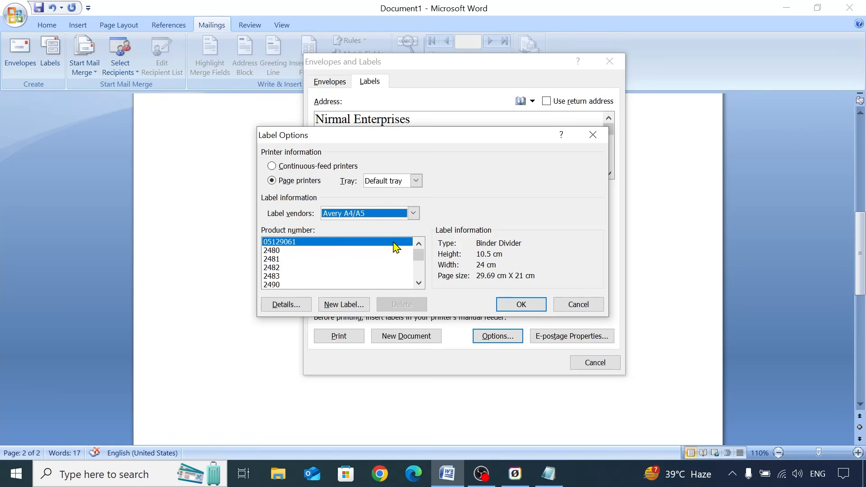
pyautogui.click(413, 213)
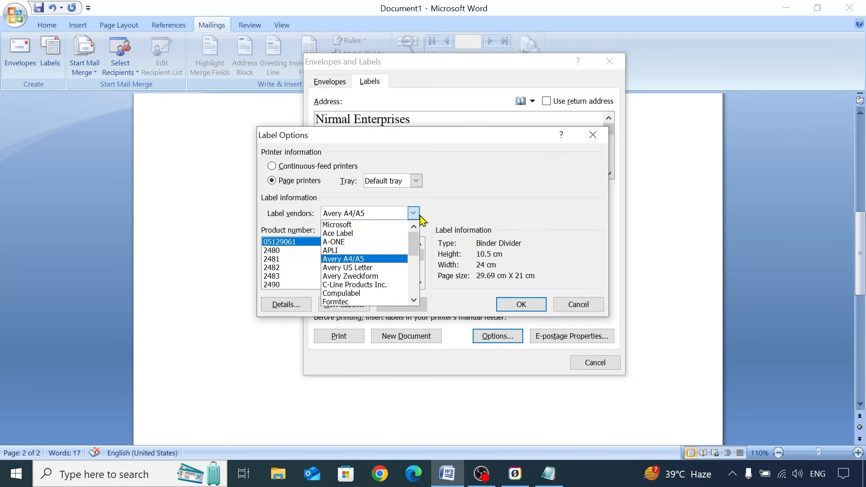
pyautogui.scroll(-1, 386, 266)
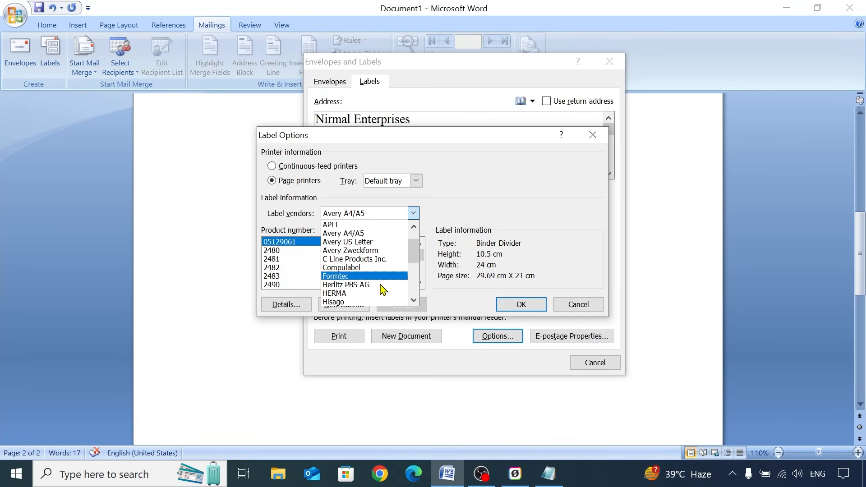
pyautogui.scroll(1, 384, 265)
pyautogui.click(368, 249)
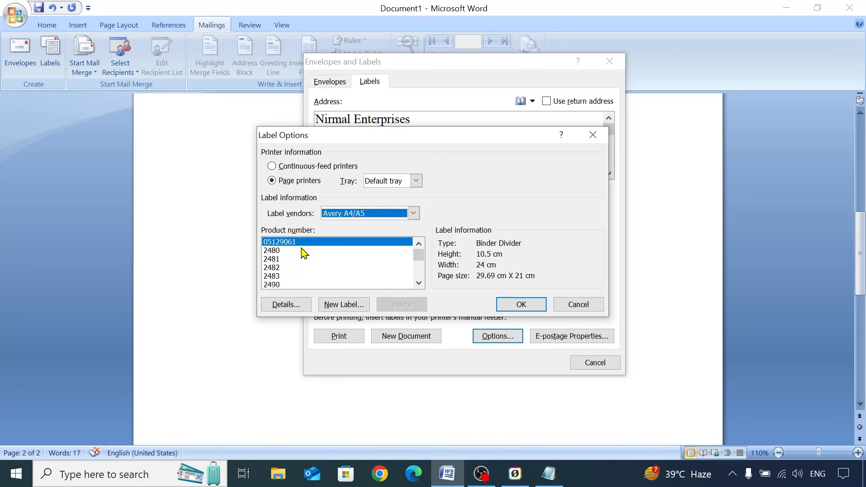
pyautogui.hotkey('alt', 'Down')
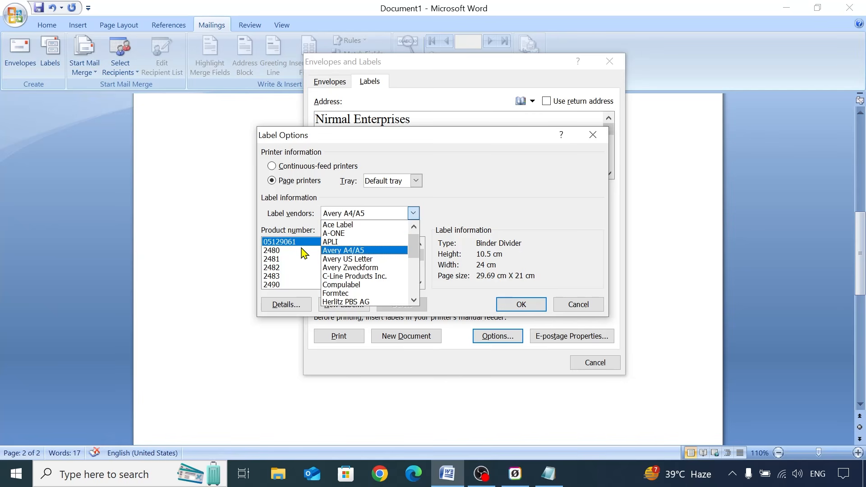
# - Choose product number 6104 for the Avery A4/A5 labels and apply the label options
pyautogui.click(301, 250)
pyautogui.scroll(-5, 299, 244)
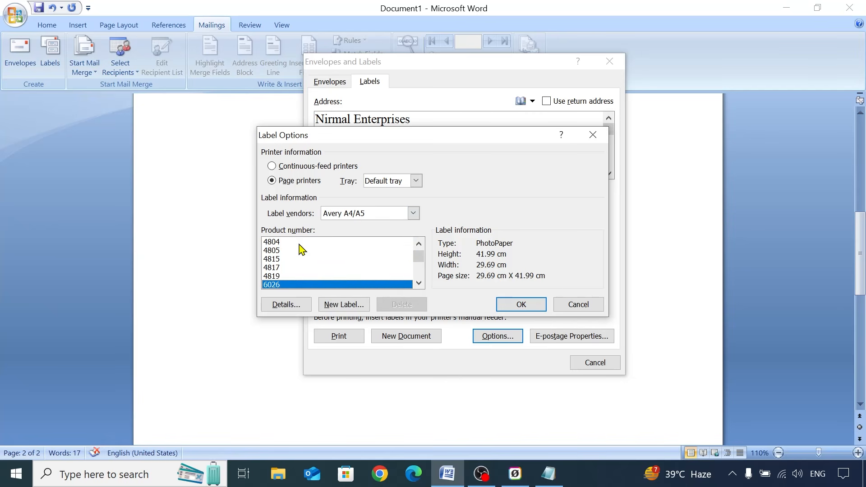
pyautogui.scroll(-3, 306, 268)
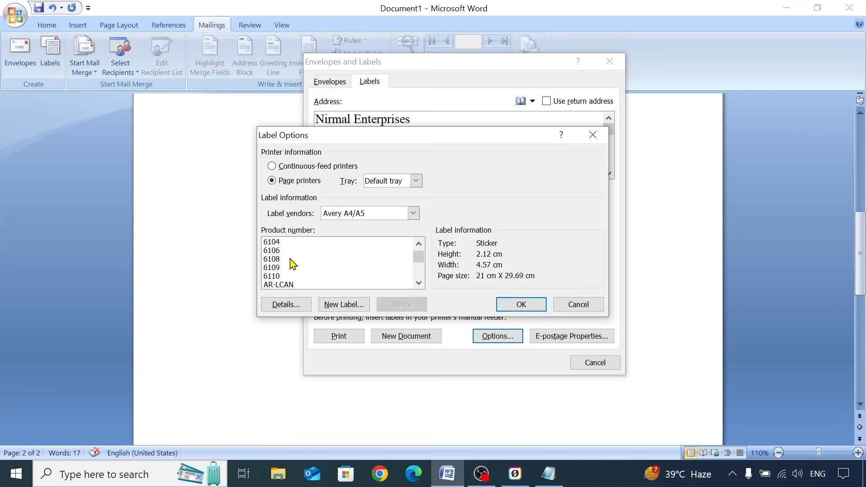
pyautogui.click(288, 242)
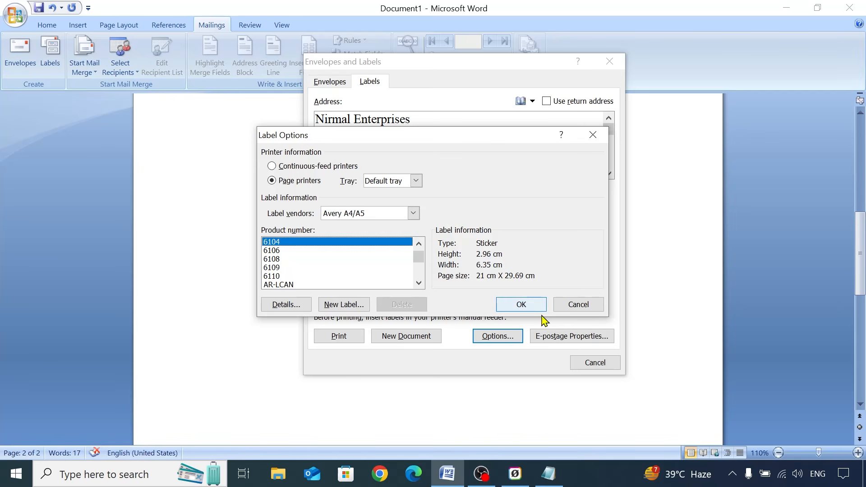
pyautogui.click(527, 307)
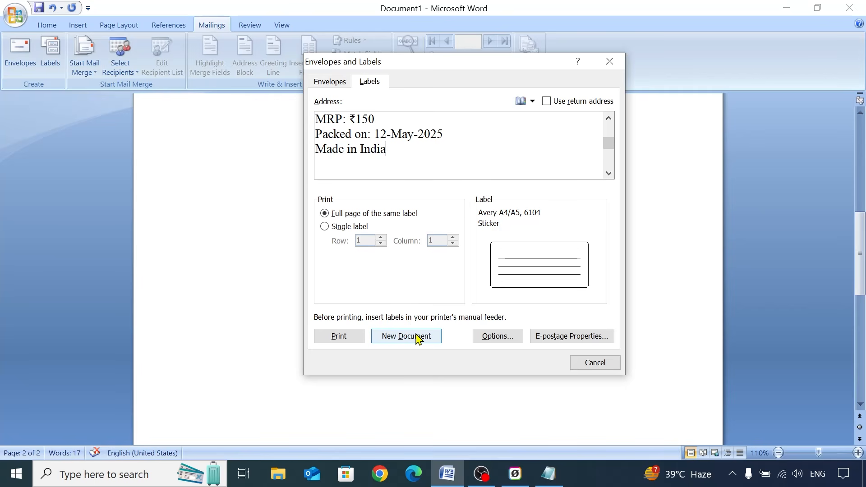
# - Generate a new document filled with the LED bulb labels and look over the whole sheet
pyautogui.click(392, 338)
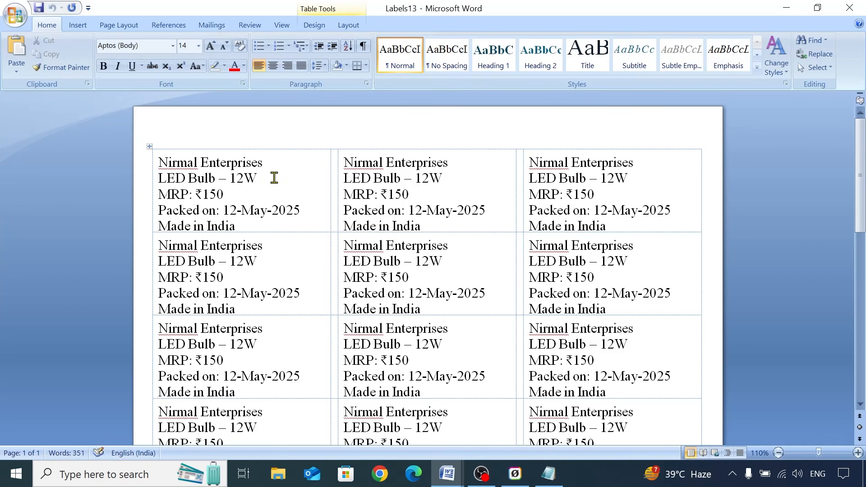
pyautogui.scroll(-3, 274, 177)
pyautogui.scroll(-10, 274, 177)
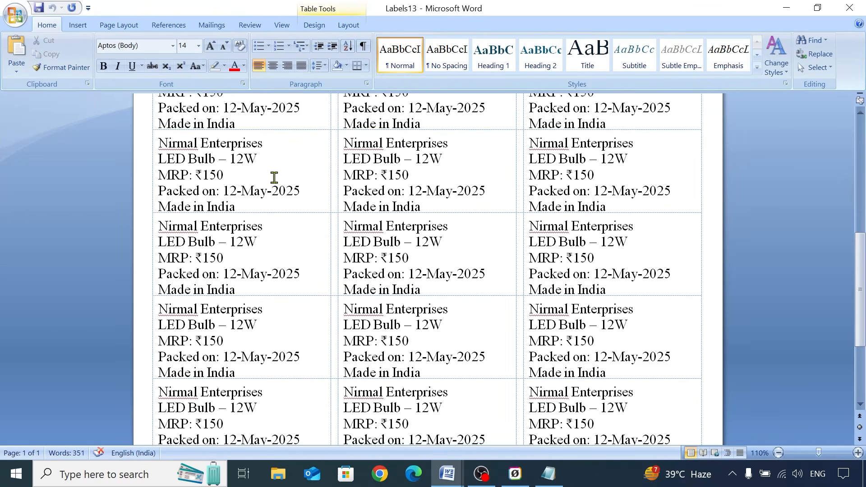
pyautogui.scroll(10, 288, 206)
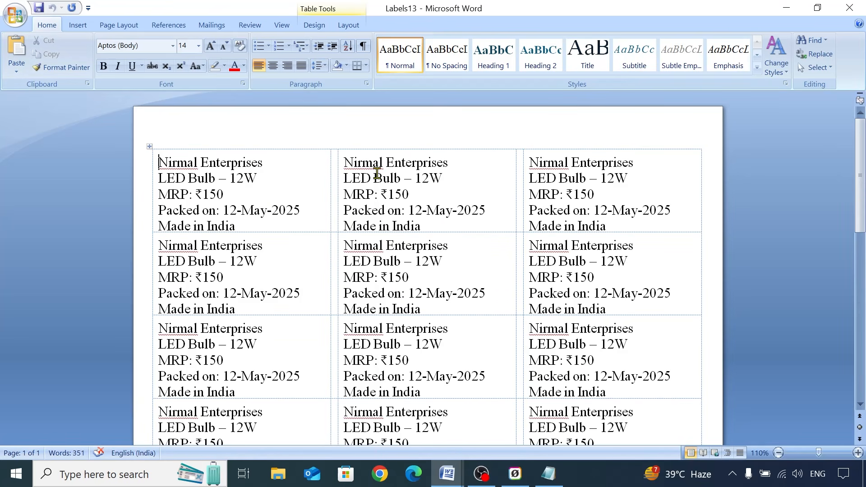
# - Examine the print settings for the label sheet and close them without printing
pyautogui.click(15, 16)
pyautogui.moveTo(57, 163)
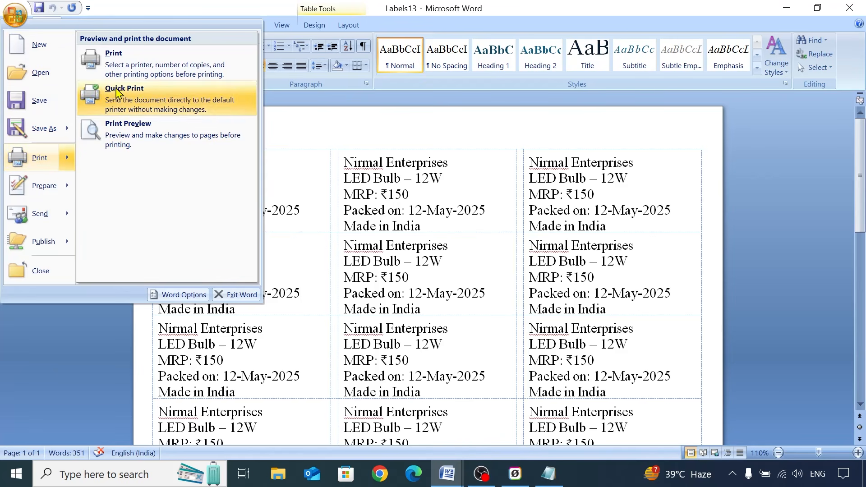
pyautogui.click(125, 63)
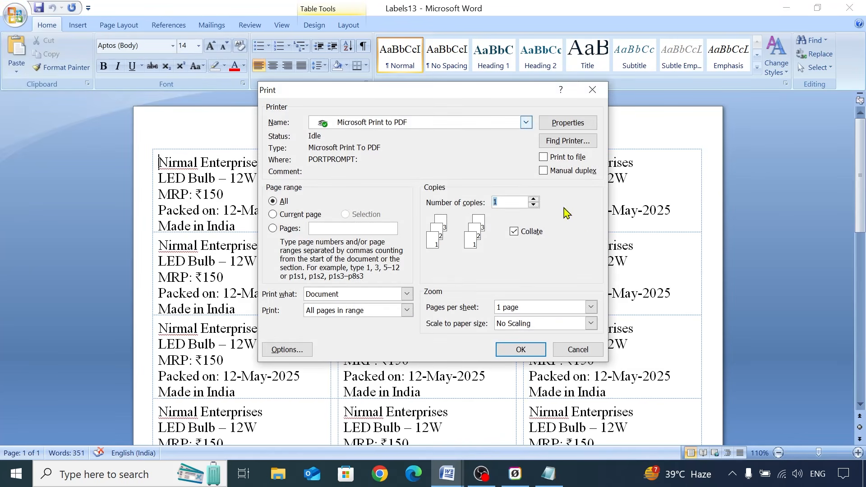
pyautogui.click(576, 350)
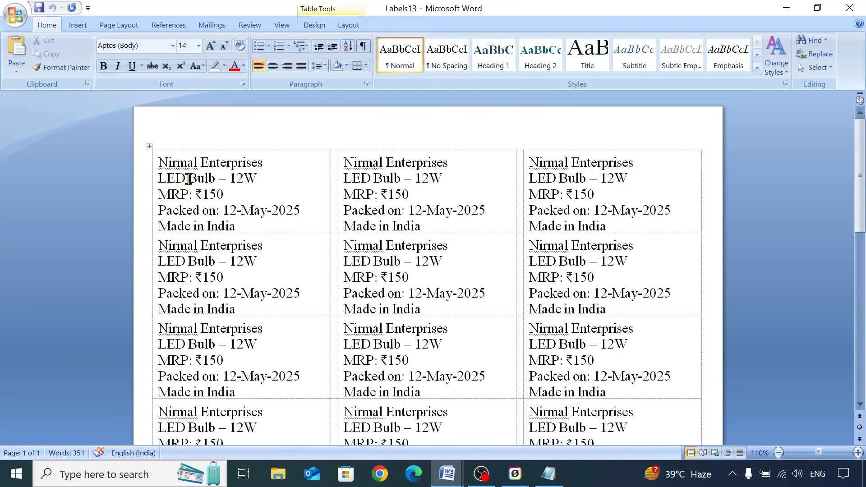
pyautogui.click(202, 26)
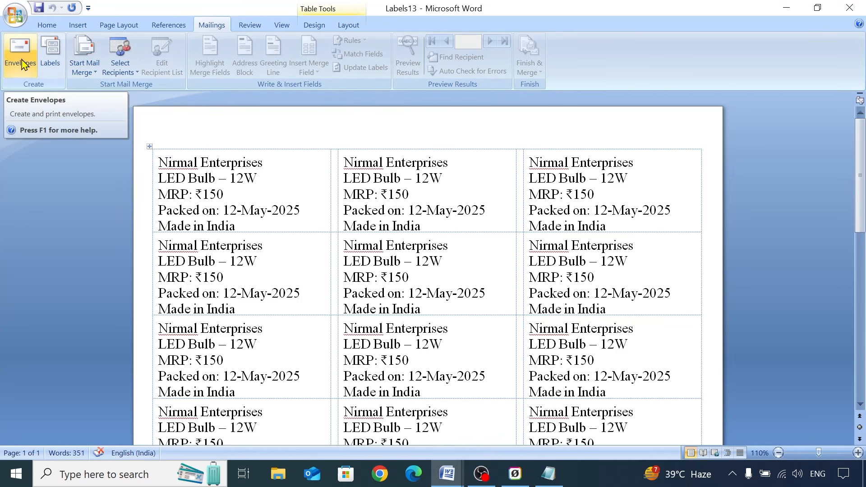
pyautogui.click(86, 80)
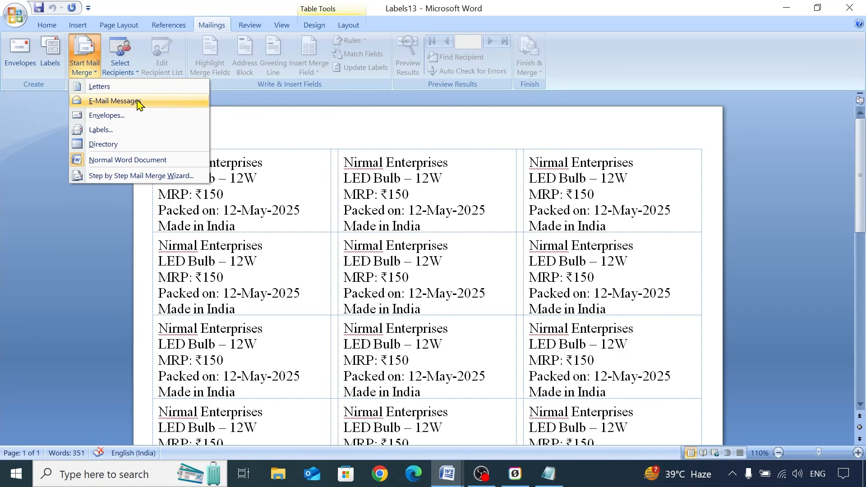
pyautogui.click(131, 70)
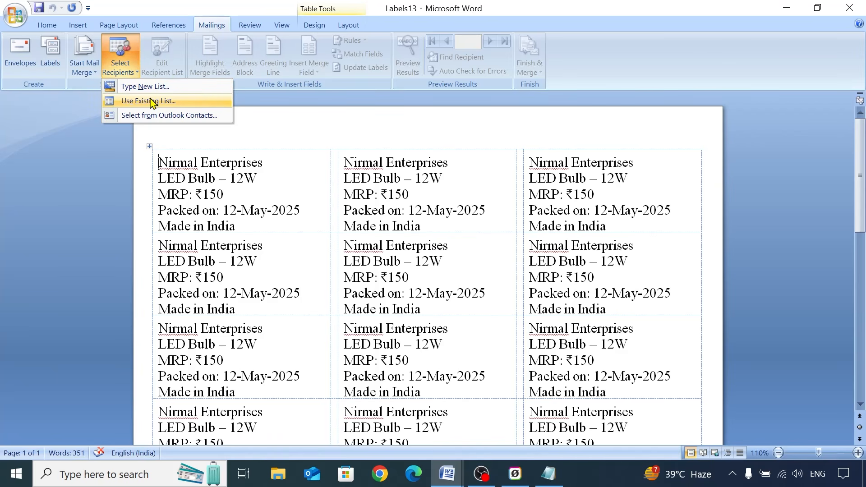
pyautogui.click(133, 70)
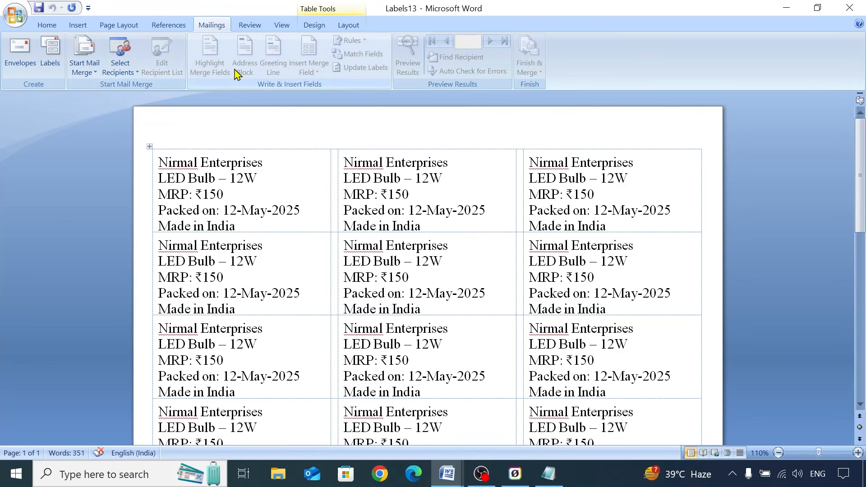